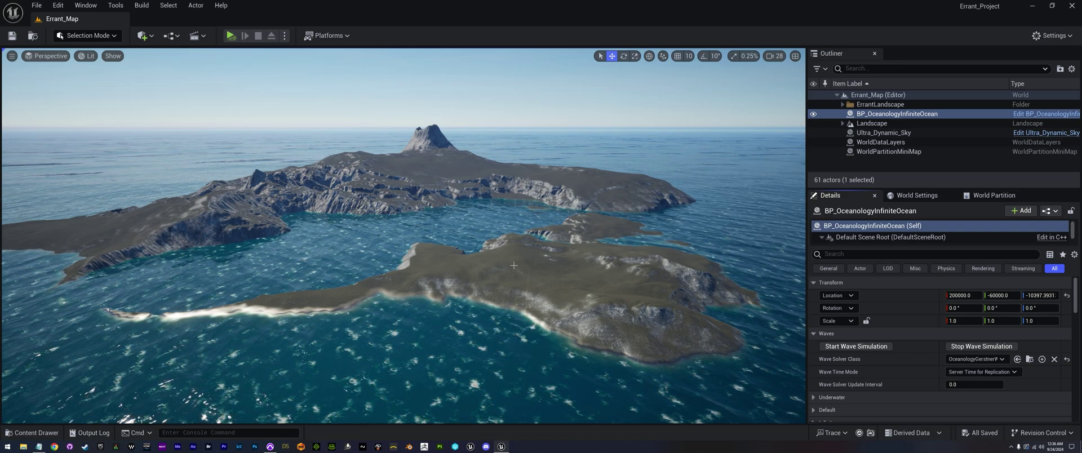
# Inspect the existing ocean around the islands and review the BP_OceanologyInfiniteOcean actor's location, wave and shoreline settings.
pyautogui.moveTo(513, 265); pyautogui.dragTo(496, 219, button='right')
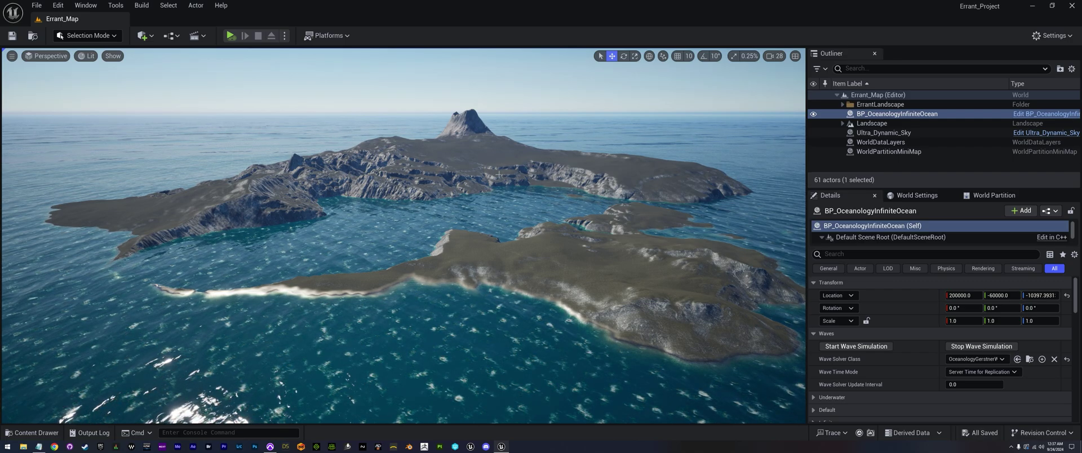
pyautogui.moveTo(498, 175)
pyautogui.mouseDown(button='right')
pyautogui.moveTo(521, 172)
pyautogui.moveTo(487, 170)
pyautogui.moveTo(500, 173)
pyautogui.mouseUp(button='right')
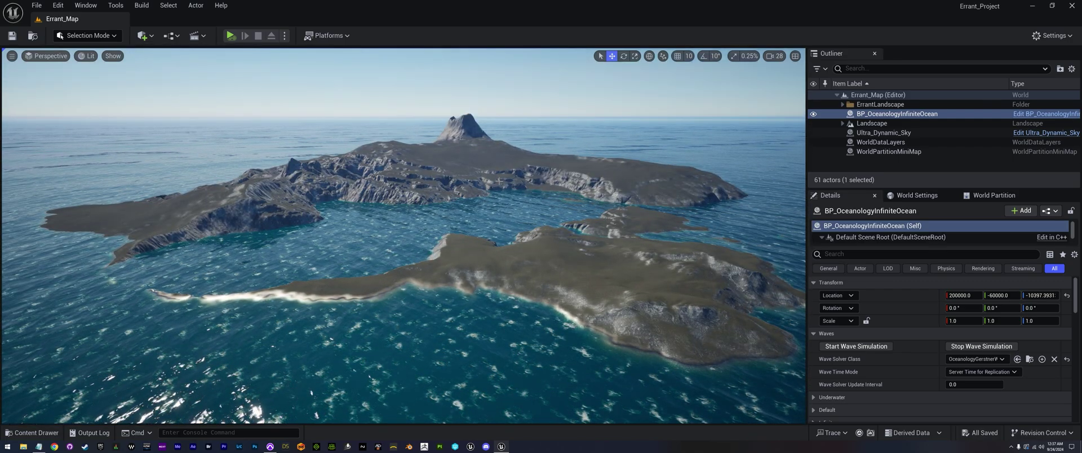
pyautogui.moveTo(516, 242); pyautogui.dragTo(516, 279, button='right')
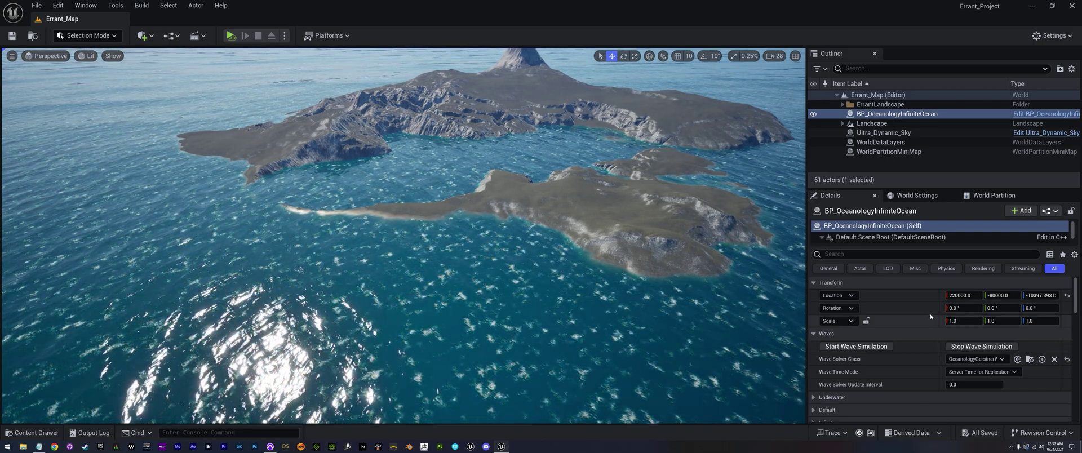
pyautogui.scroll(-15, 929, 313)
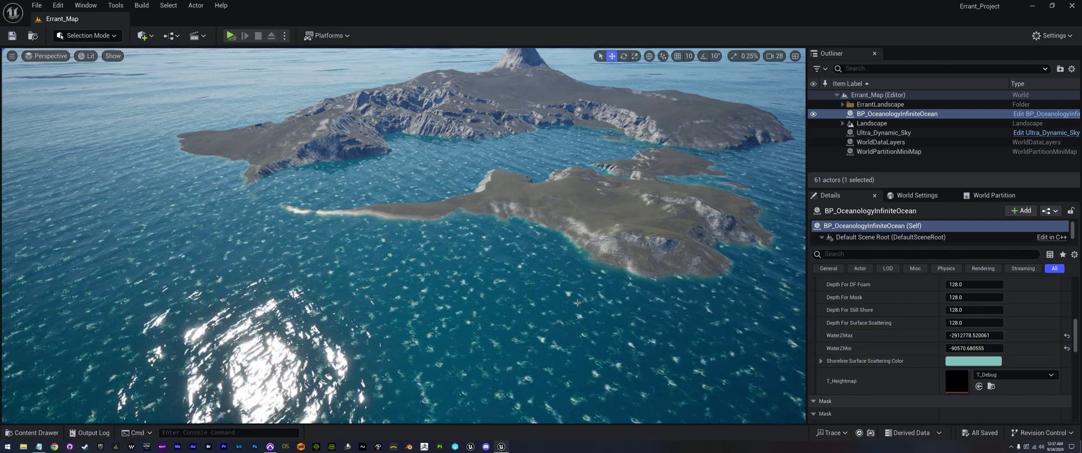
pyautogui.scroll(6, 896, 341)
pyautogui.scroll(-5, 897, 349)
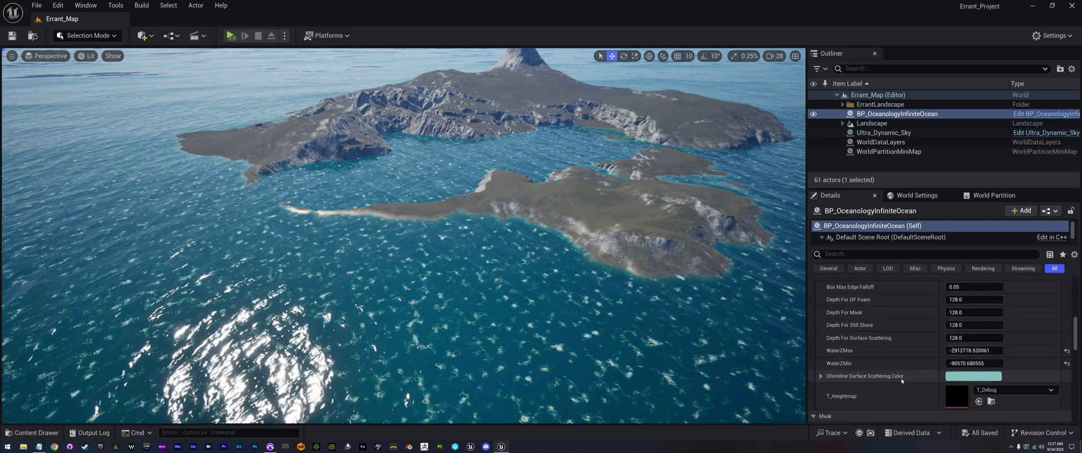
pyautogui.scroll(10, 890, 329)
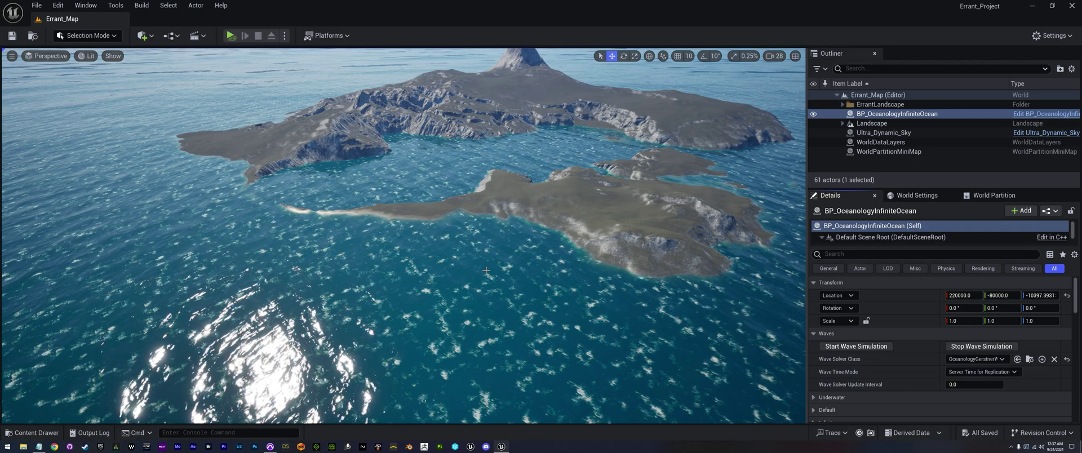
# Delete the existing BP_OceanologyInfiniteOcean actor from the level.
pyautogui.click(490, 299)
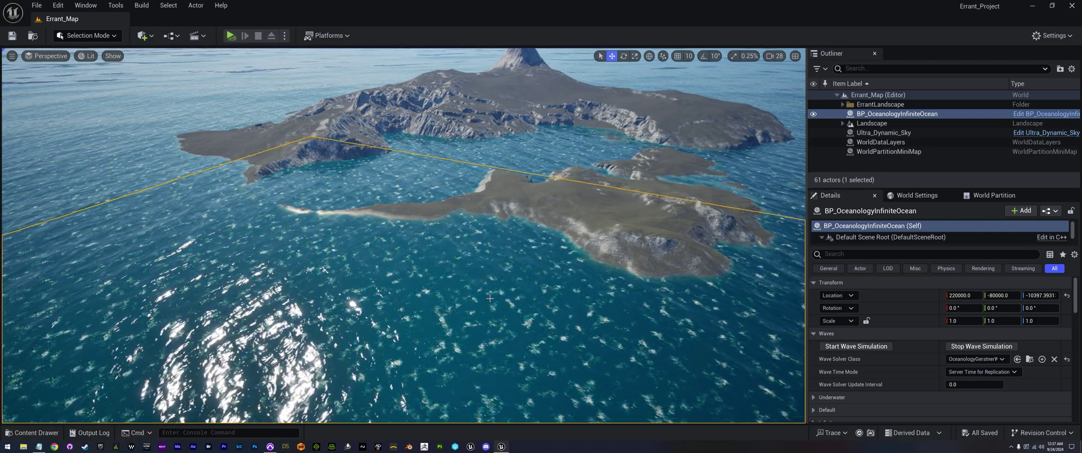
pyautogui.press('Delete')
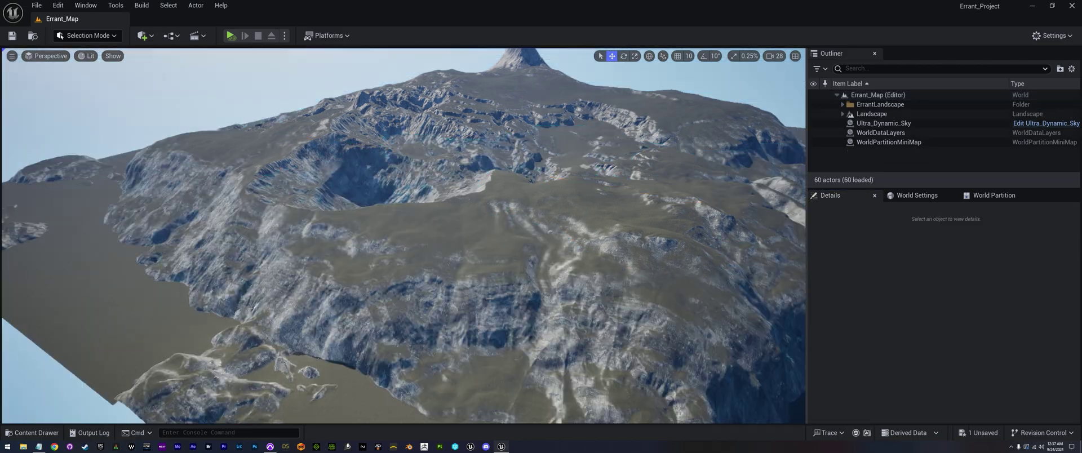
# Browse the engine plugin content to the OCEANOLOGY Content folder Design/Ocean/Blueprints/Ocean.
pyautogui.click(51, 433)
pyautogui.click(19, 359)
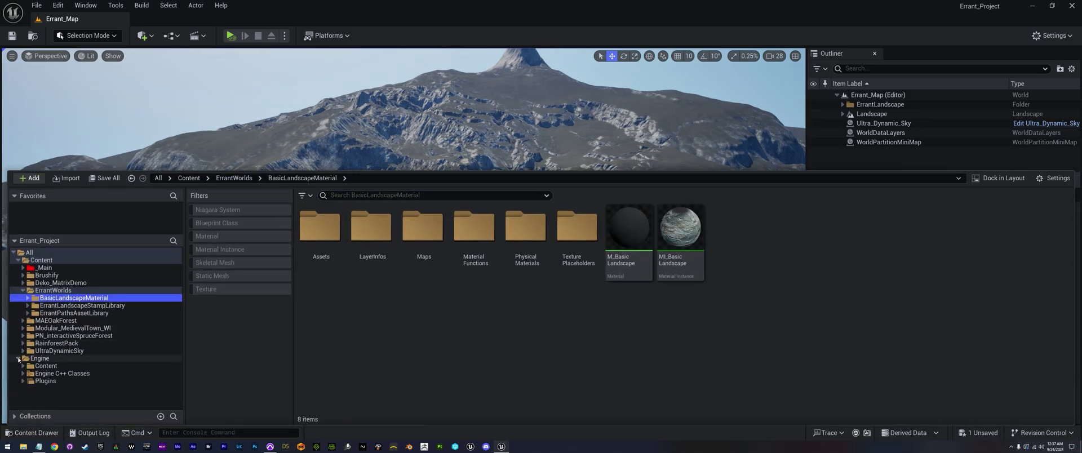
pyautogui.scroll(-10, 39, 382)
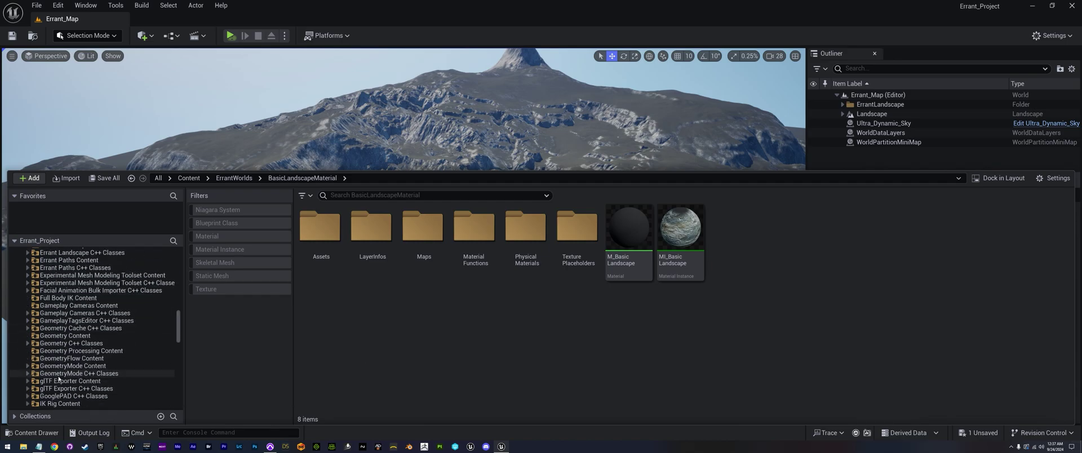
pyautogui.scroll(-10, 58, 380)
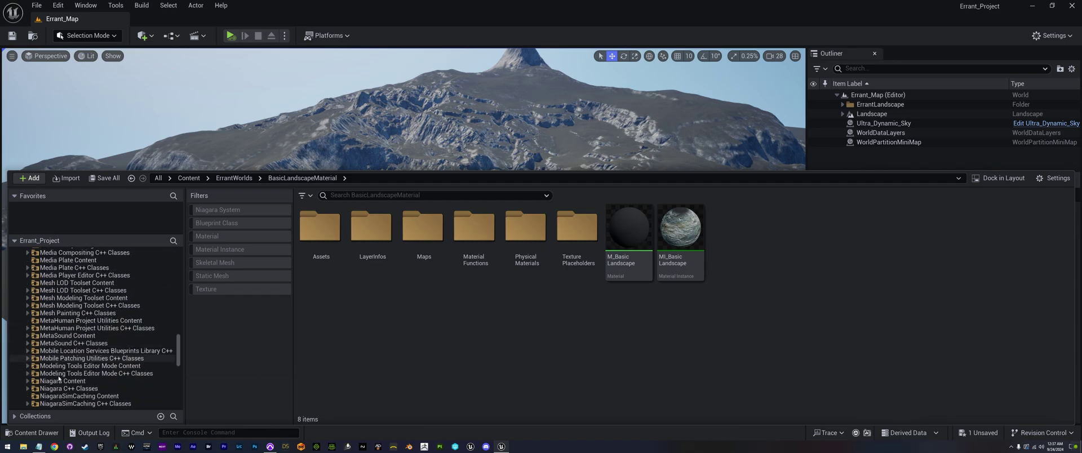
pyautogui.scroll(-5, 59, 380)
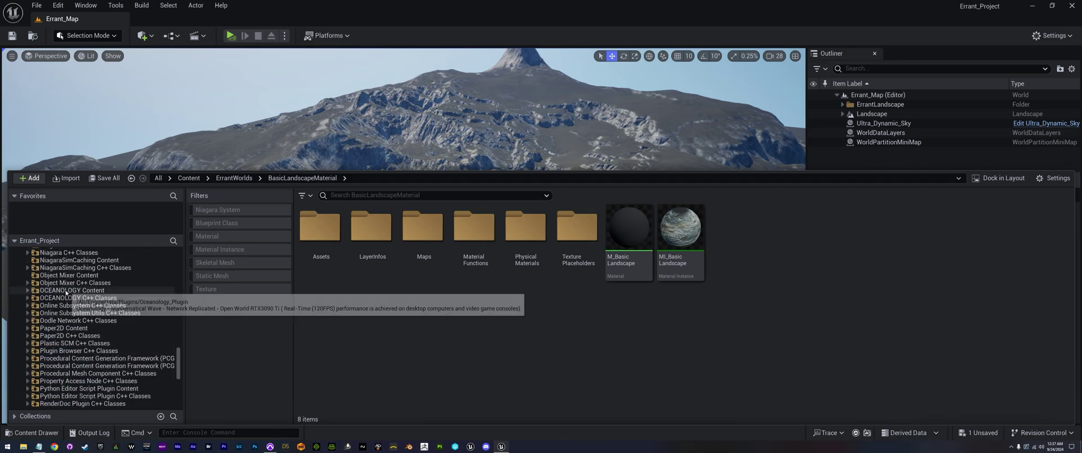
pyautogui.click(66, 291)
pyautogui.doubleClick(372, 237)
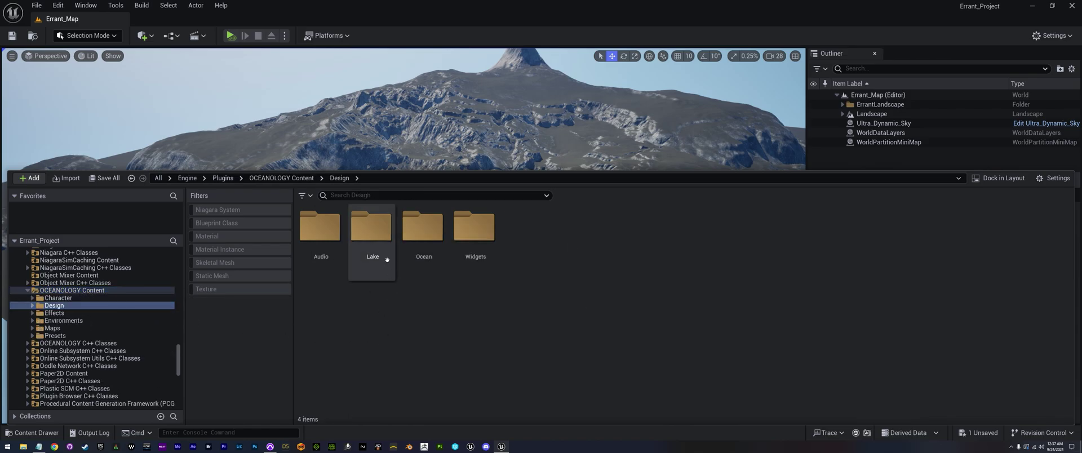
pyautogui.doubleClick(422, 225)
pyautogui.doubleClick(320, 226)
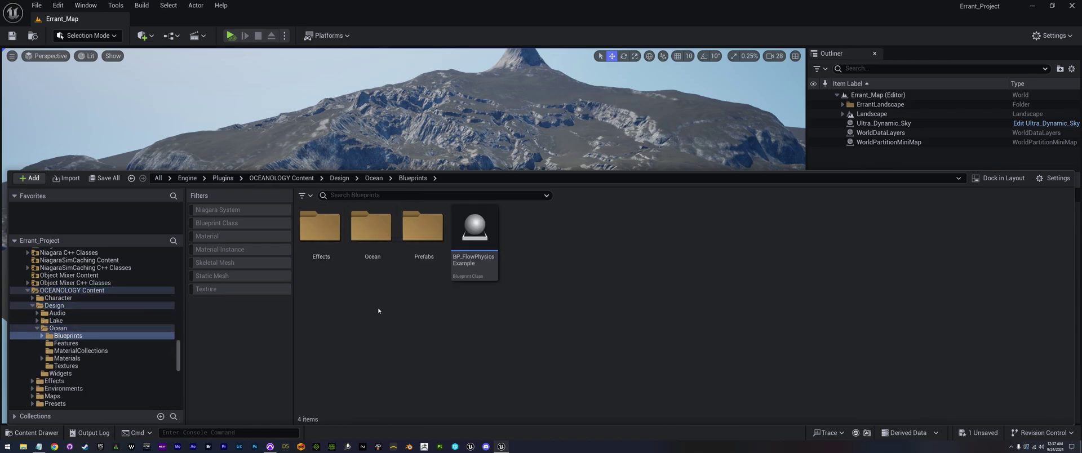
pyautogui.doubleClick(372, 226)
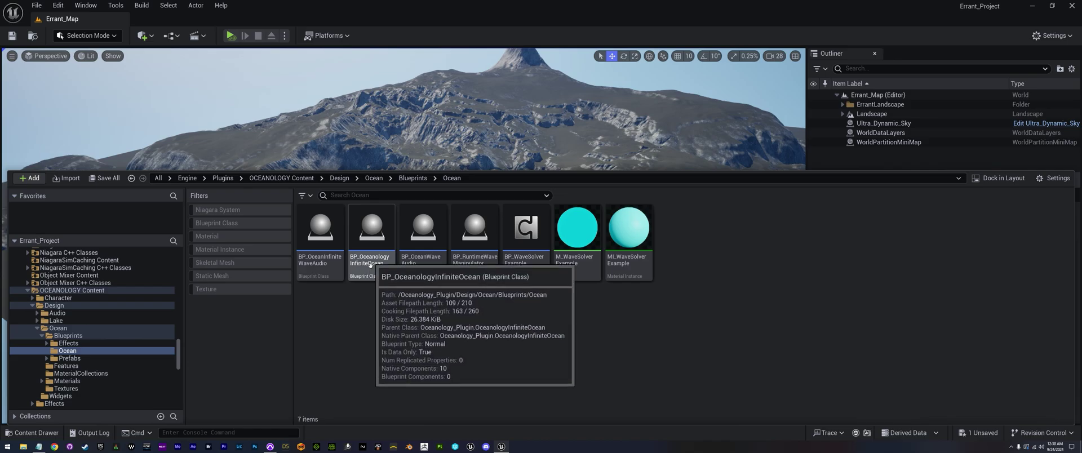
# Place BP_OceanologyInfiniteOcean in the level and paste the former ocean's location so its Z value is -10397.3931.
pyautogui.moveTo(370, 232); pyautogui.dragTo(485, 136)
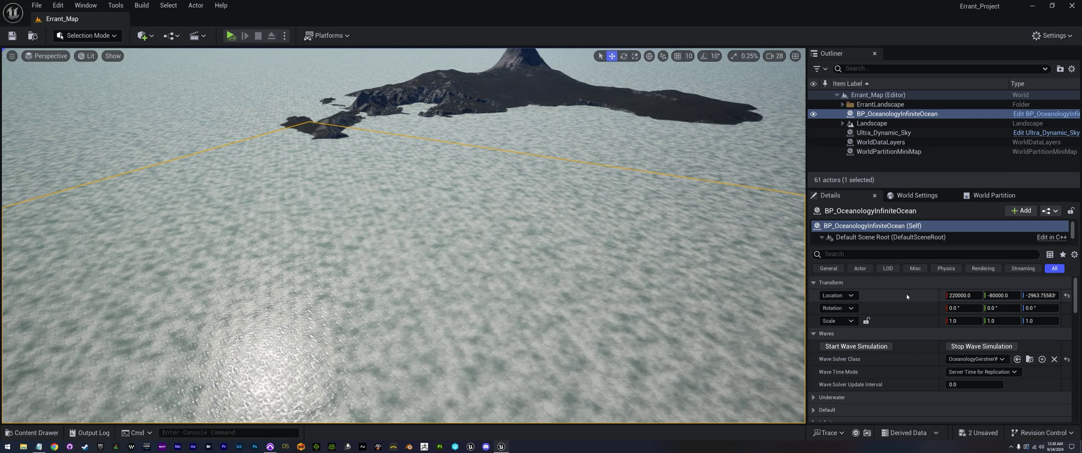
pyautogui.keyDown('shift'); pyautogui.click(907, 297); pyautogui.keyUp('shift')
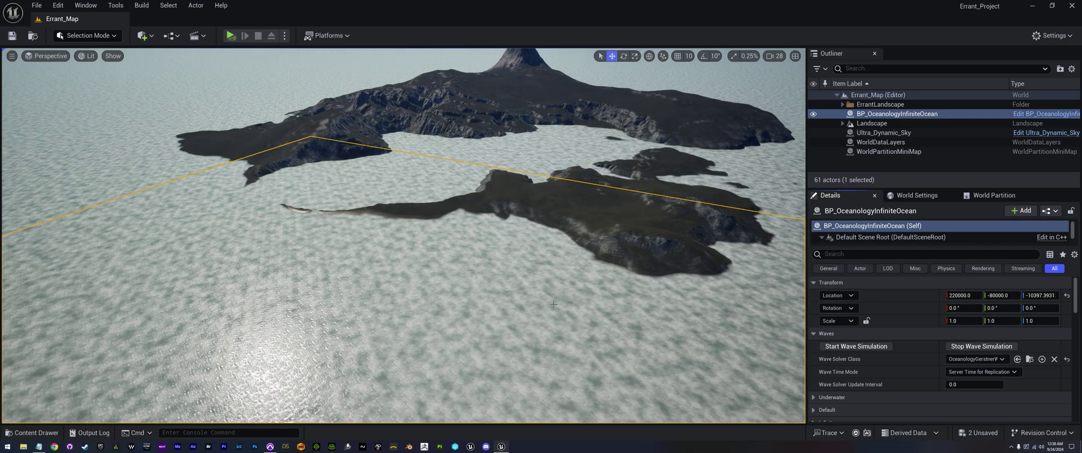
# Fly around the islands and examine how the newly placed ocean looks along the coastline and in the bays.
pyautogui.moveTo(554, 304); pyautogui.dragTo(642, 271, button='right')
pyautogui.press('w')
pyautogui.scroll(4, 553, 304)
pyautogui.scroll(-2, 625, 338)
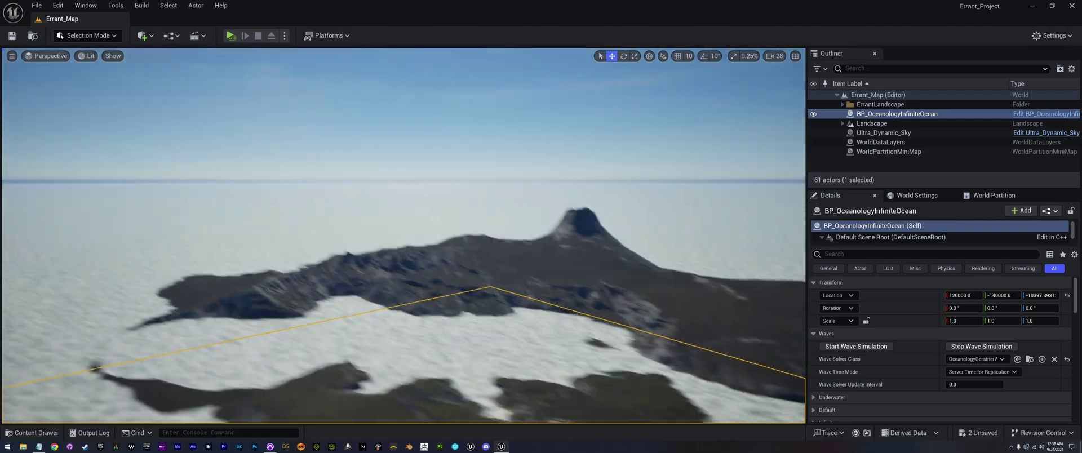
pyautogui.moveTo(502, 293); pyautogui.dragTo(550, 315, button='right')
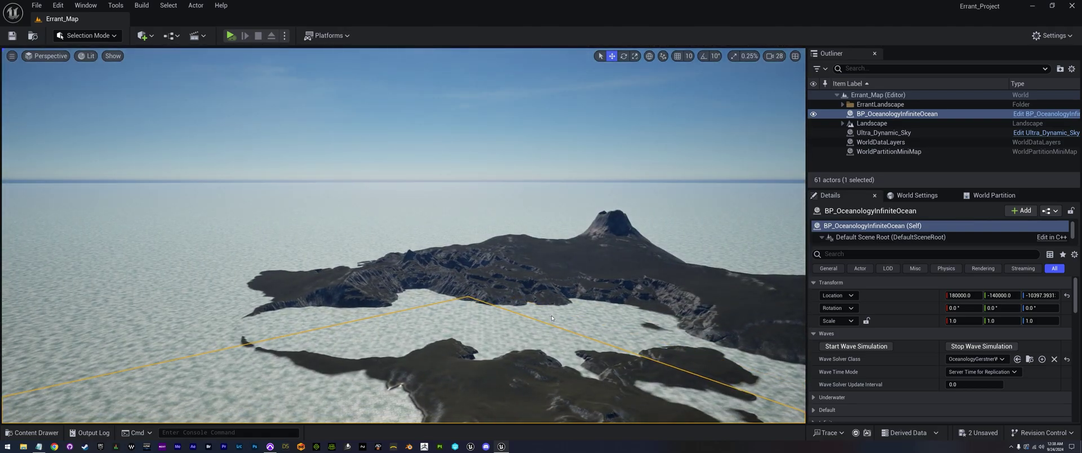
pyautogui.moveTo(560, 311); pyautogui.dragTo(560, 335, button='right')
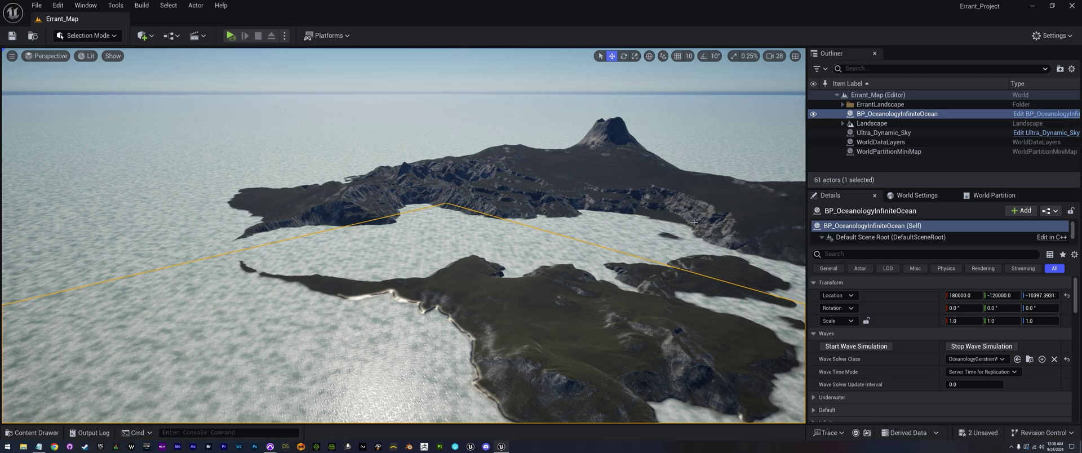
pyautogui.press('w')
pyautogui.moveTo(496, 221); pyautogui.dragTo(503, 248, button='right')
pyautogui.press('w')
pyautogui.moveTo(560, 281); pyautogui.dragTo(560, 282, button='right')
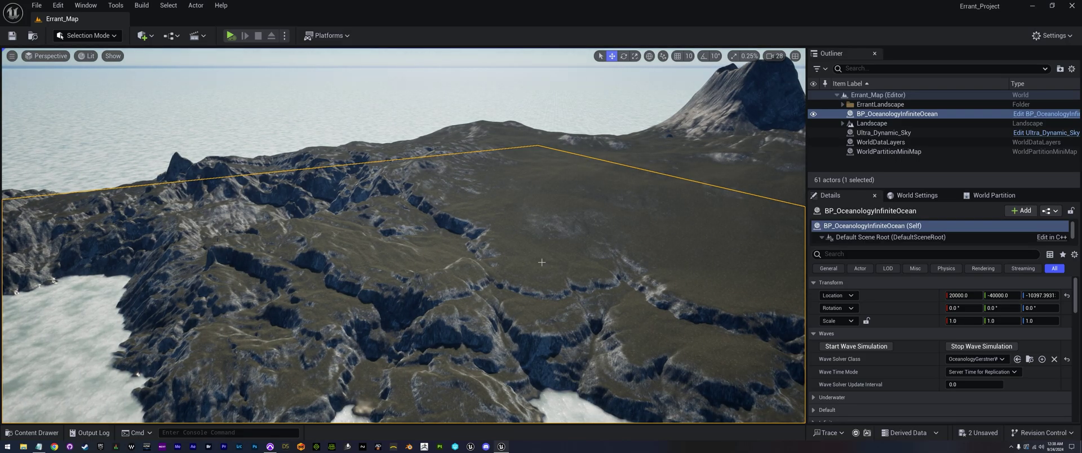
pyautogui.moveTo(542, 262); pyautogui.dragTo(541, 262, button='right')
# Reset the Landscape actor's landscape material to its default of None.
pyautogui.click(872, 123)
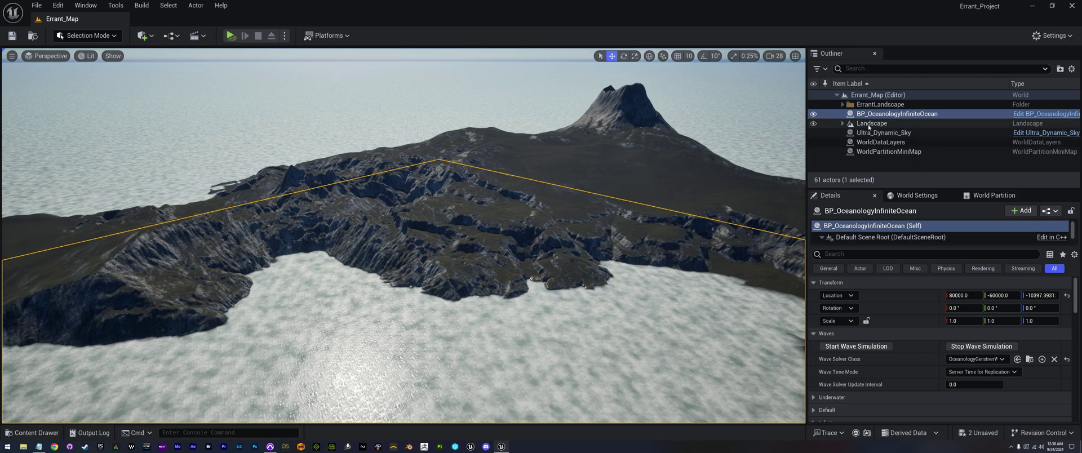
pyautogui.scroll(-8, 902, 396)
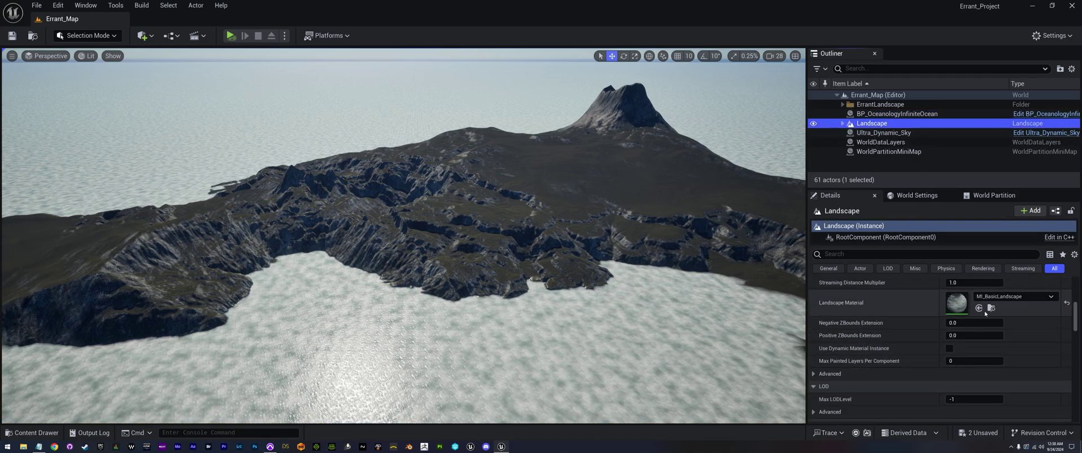
pyautogui.click(1065, 306)
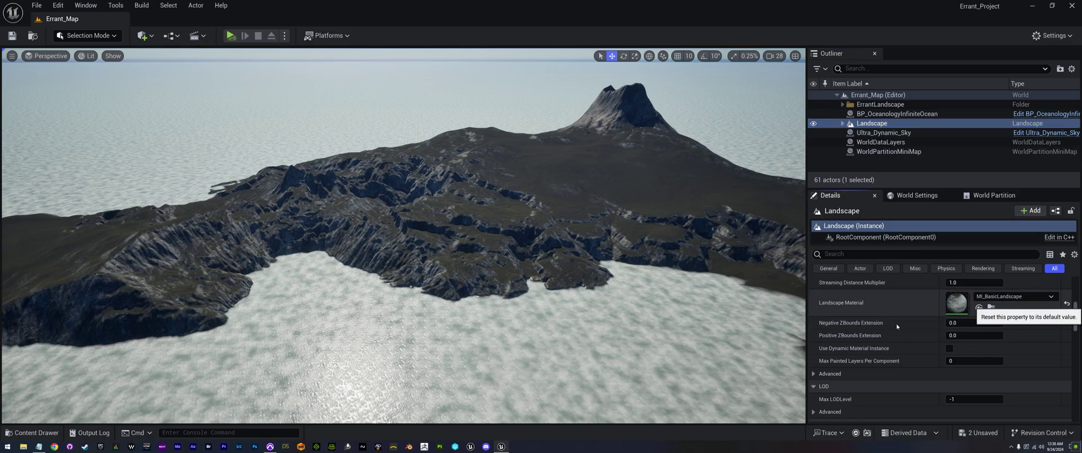
# Find the Oceanology Manager among all actor classes by searching for "manager" and add it to the level.
pyautogui.moveTo(508, 311); pyautogui.dragTo(433, 306, button='right')
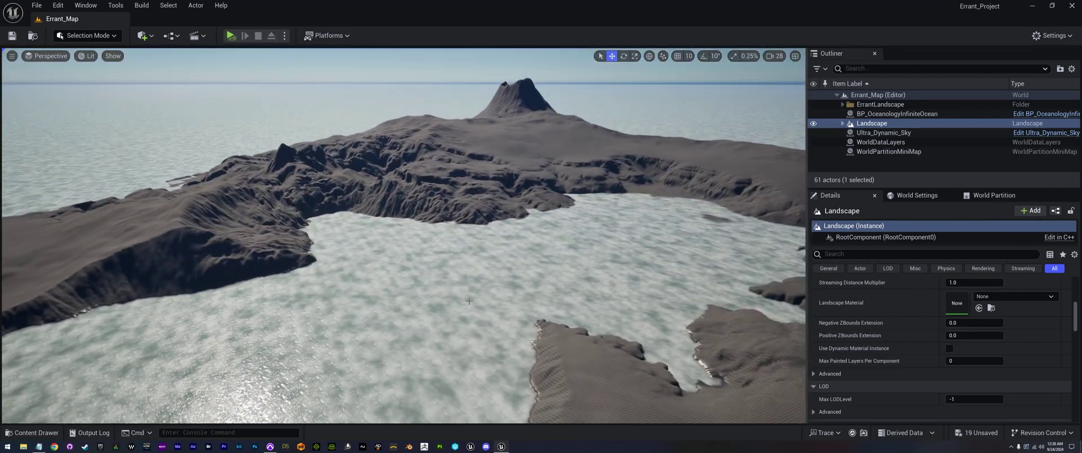
pyautogui.click(153, 36)
pyautogui.moveTo(182, 199)
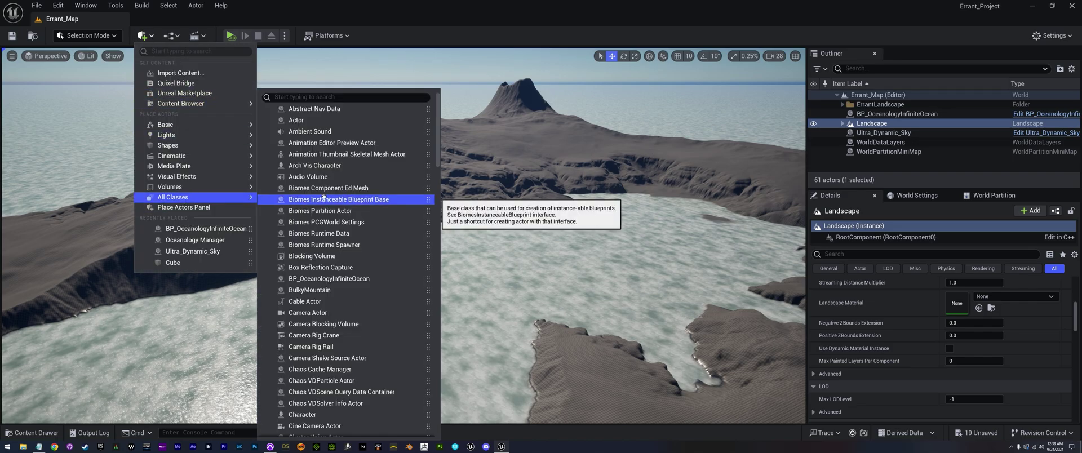
pyautogui.write('manager')
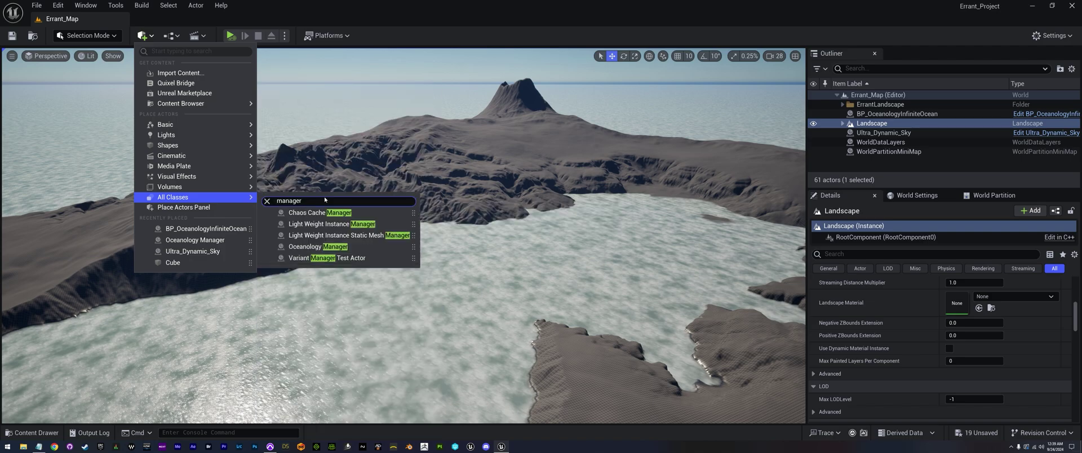
pyautogui.click(319, 246)
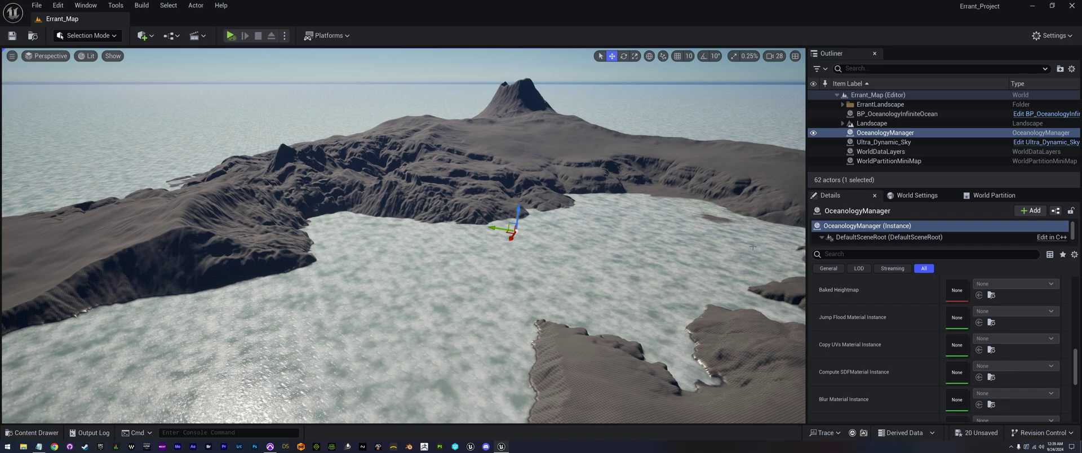
# Review the OceanologyManager's volume bounds and heightmap settings and the Landscape's virtual texture settings.
pyautogui.scroll(3, 867, 349)
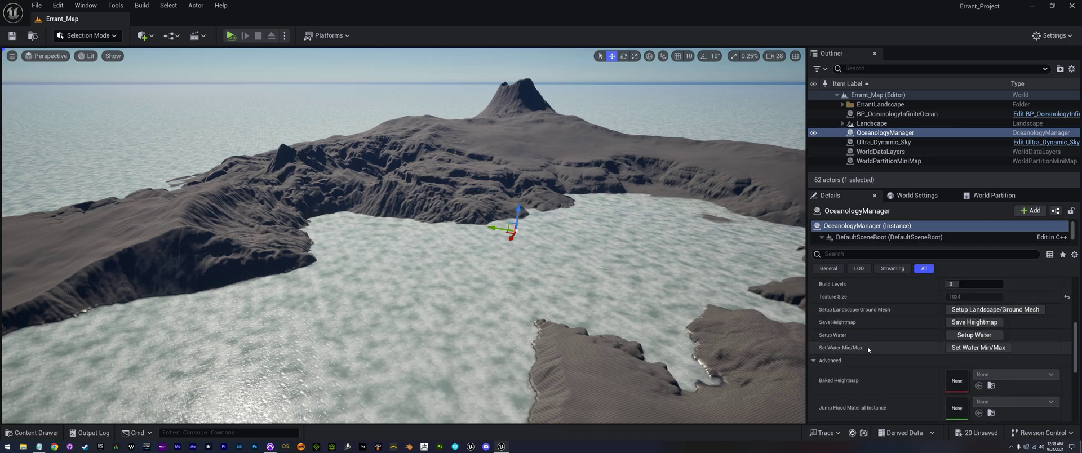
pyautogui.scroll(3, 867, 349)
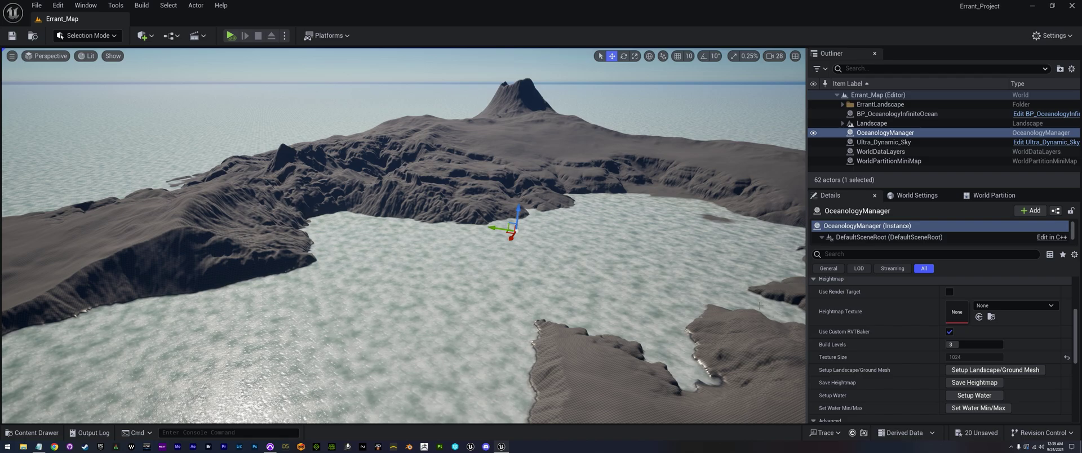
pyautogui.scroll(4, 878, 344)
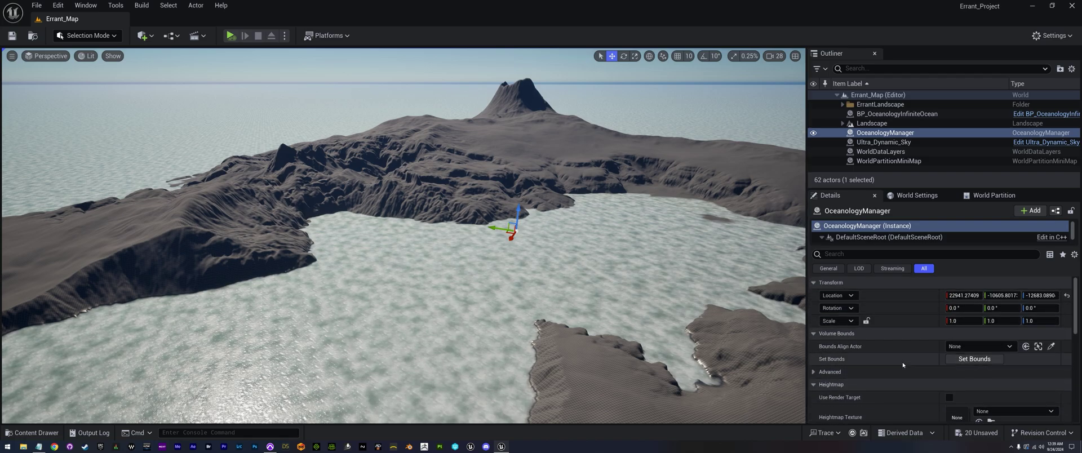
pyautogui.click(872, 123)
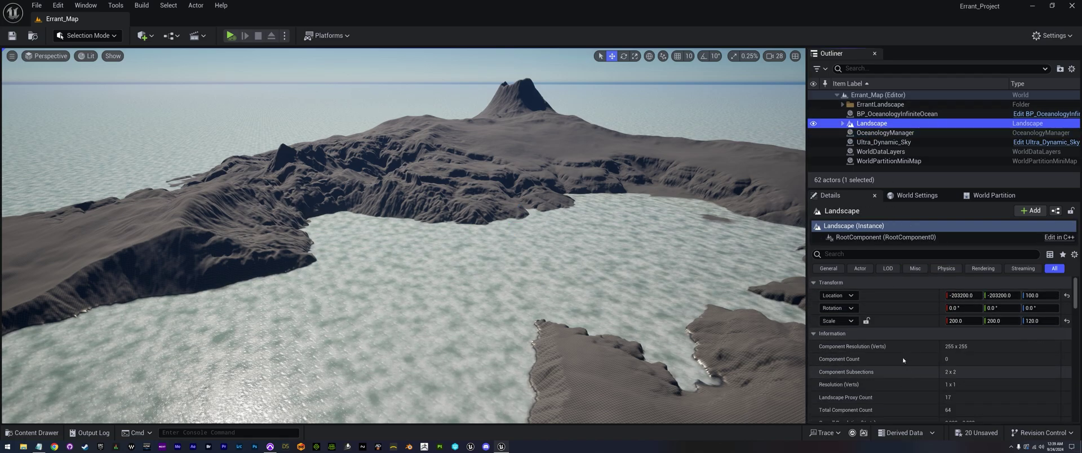
pyautogui.scroll(-8, 907, 359)
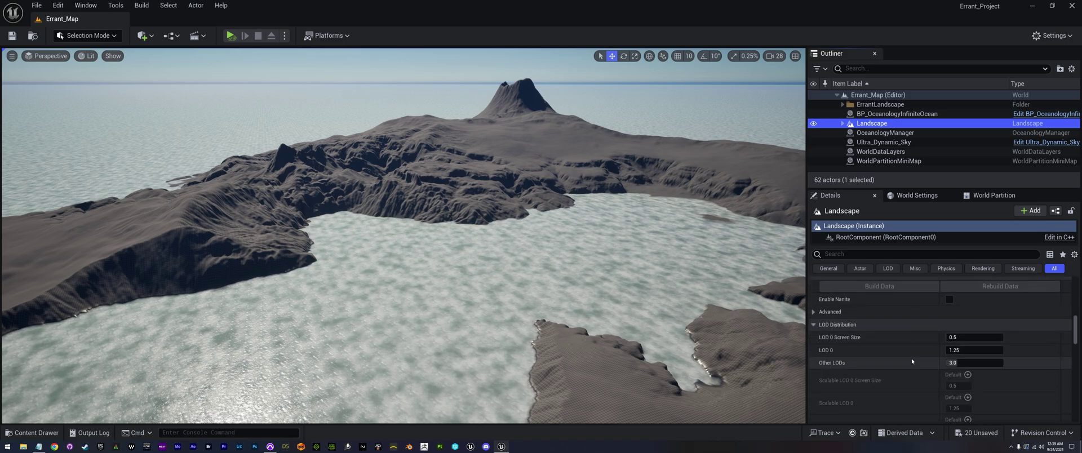
pyautogui.scroll(-10, 911, 357)
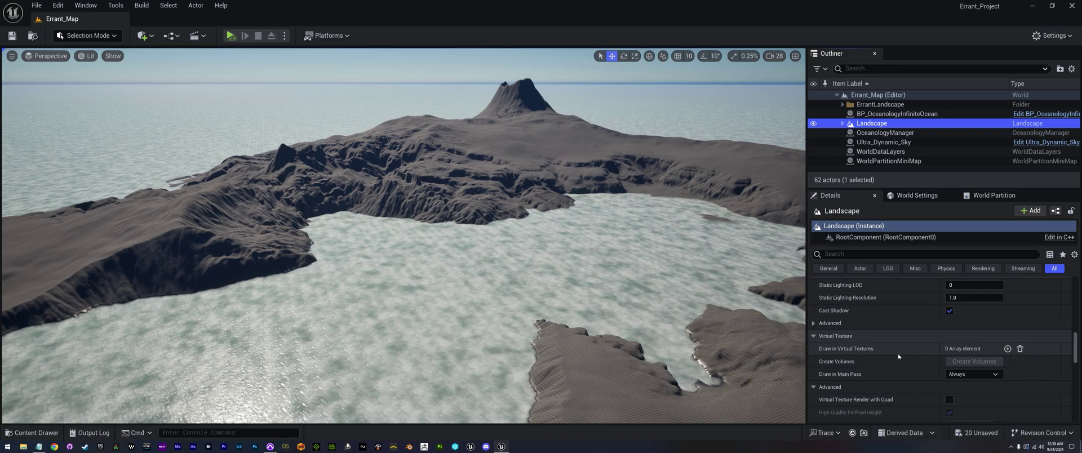
pyautogui.click(885, 132)
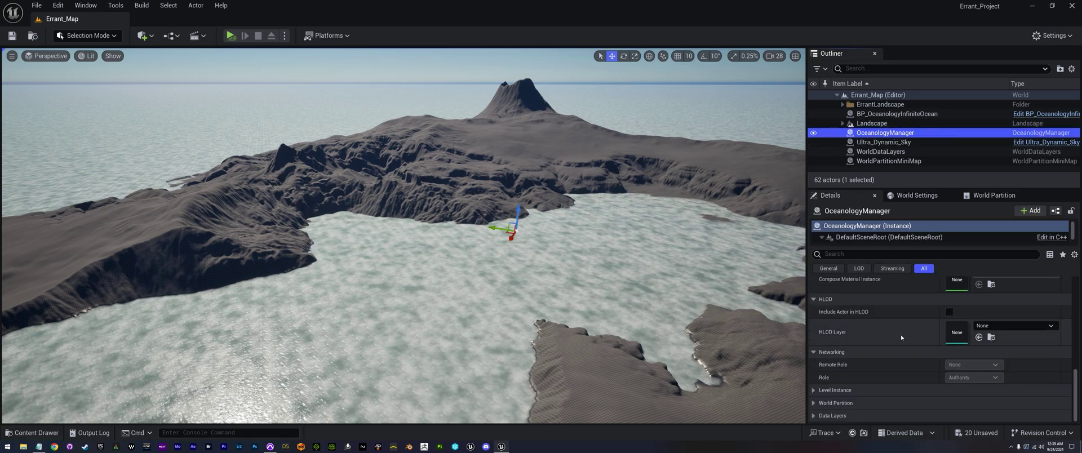
# Pick a landscape streaming proxy in the viewport as the OceanologyManager's Bounds Align Actor.
pyautogui.scroll(10, 904, 333)
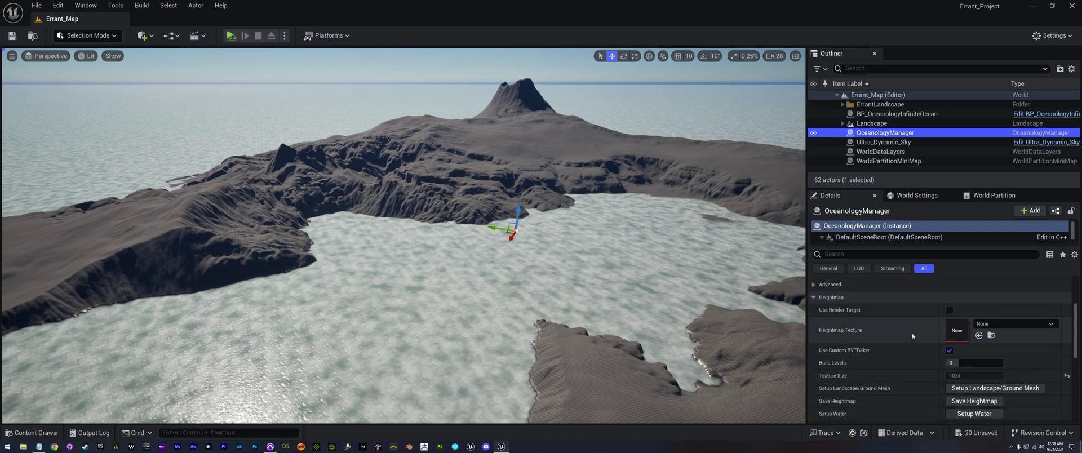
pyautogui.scroll(1, 900, 364)
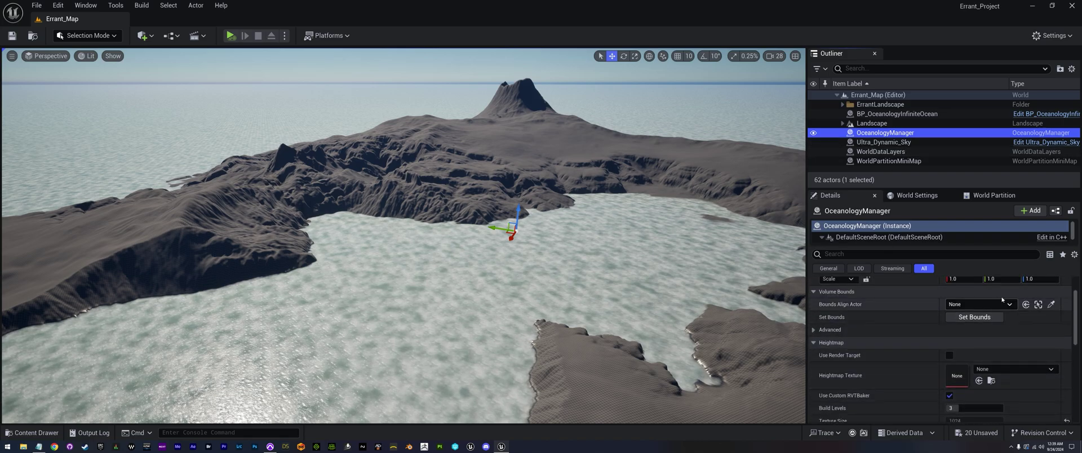
pyautogui.click(1050, 305)
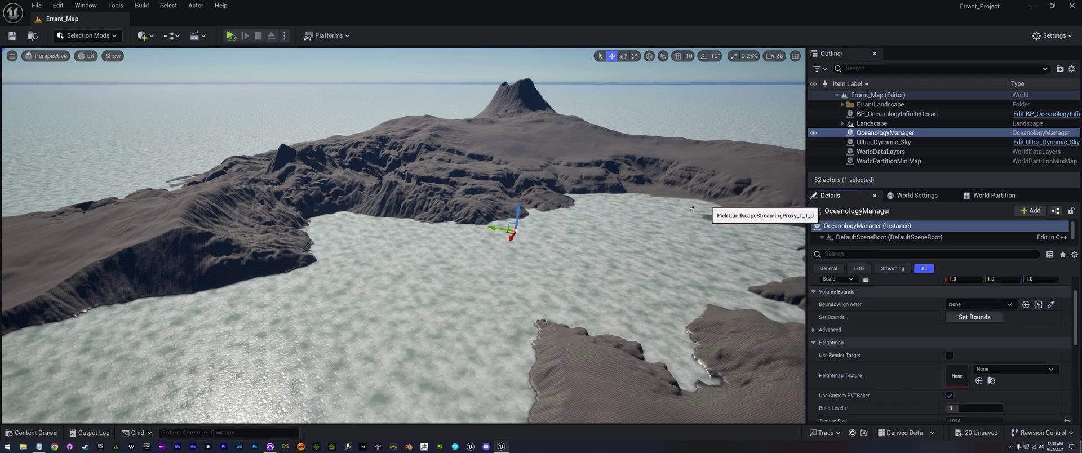
pyautogui.click(526, 160)
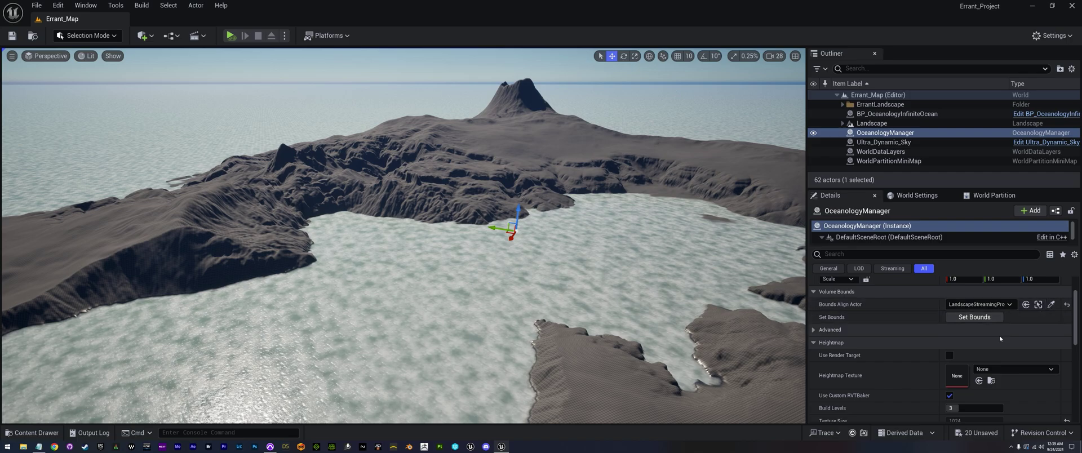
# Choose Landscape as the OceanologyManager's Bounds Align Actor and run Set Bounds to fit the volume to it.
pyautogui.click(983, 304)
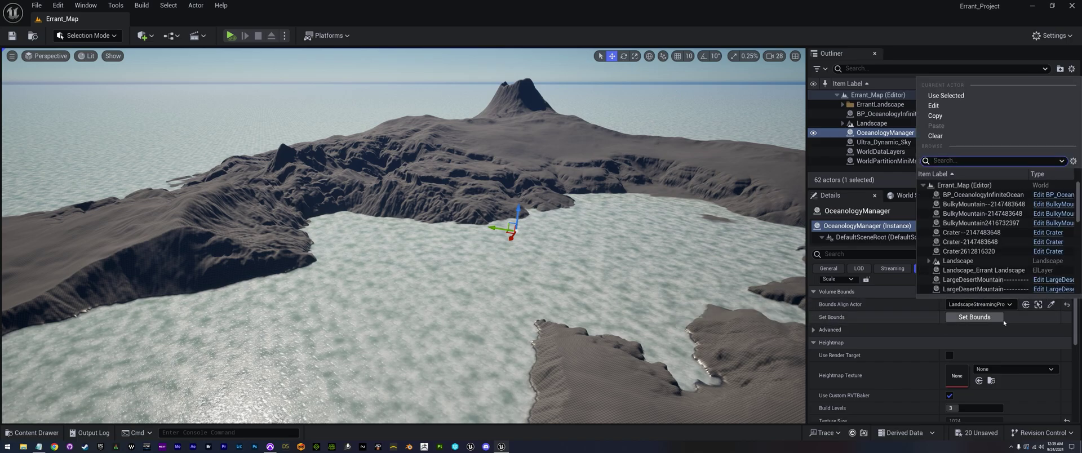
pyautogui.click(956, 261)
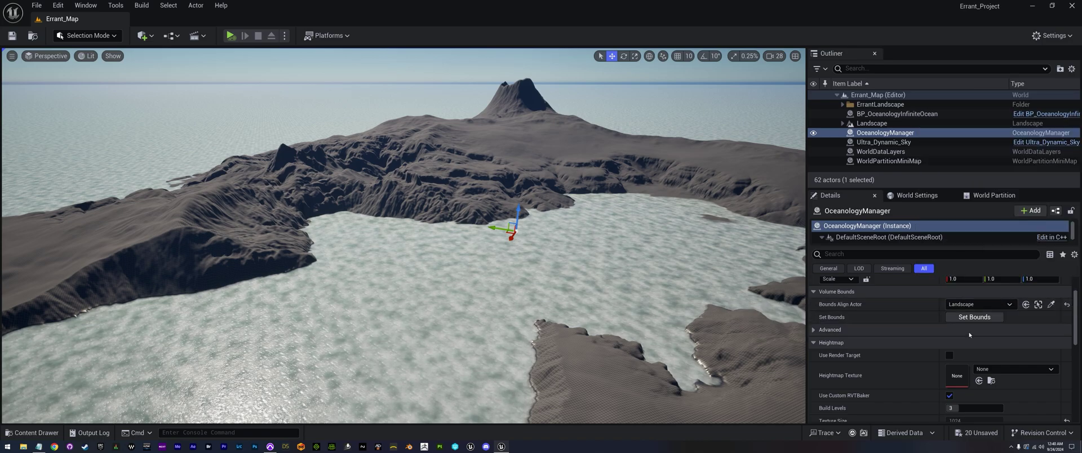
pyautogui.click(974, 316)
# Fly out over the islands and examine the extent of the OceanologyManager's bounds box.
pyautogui.moveTo(578, 279); pyautogui.dragTo(663, 279, button='right')
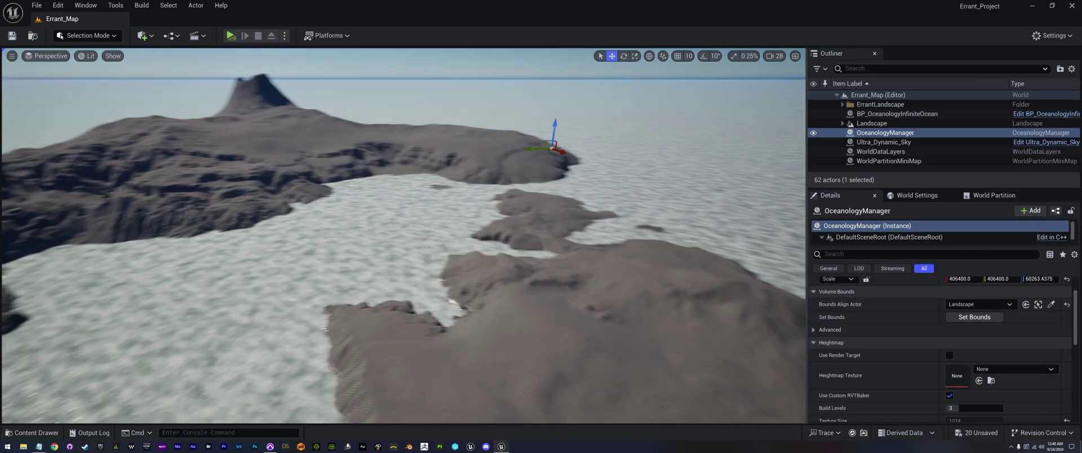
pyautogui.moveTo(578, 278); pyautogui.dragTo(648, 250, button='right')
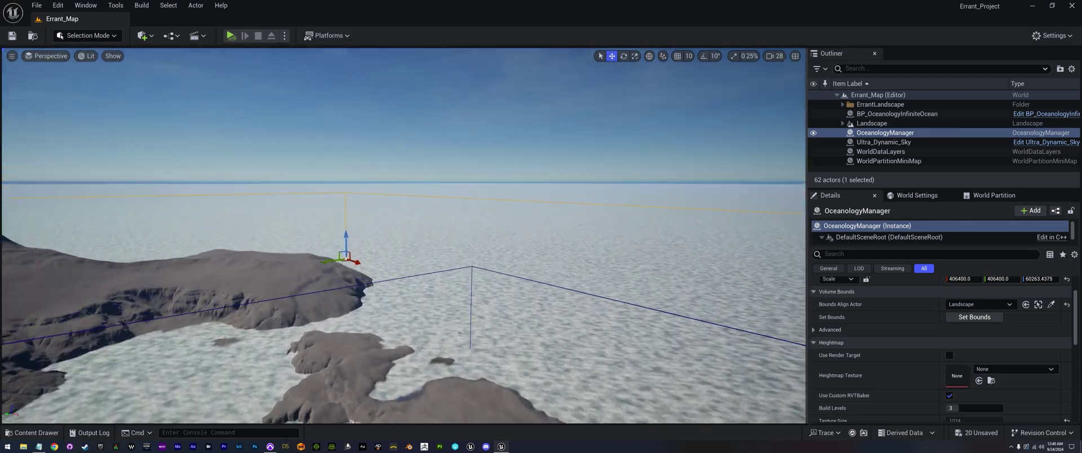
pyautogui.moveTo(403, 235); pyautogui.dragTo(338, 321, button='right')
pyautogui.scroll(4, 403, 235)
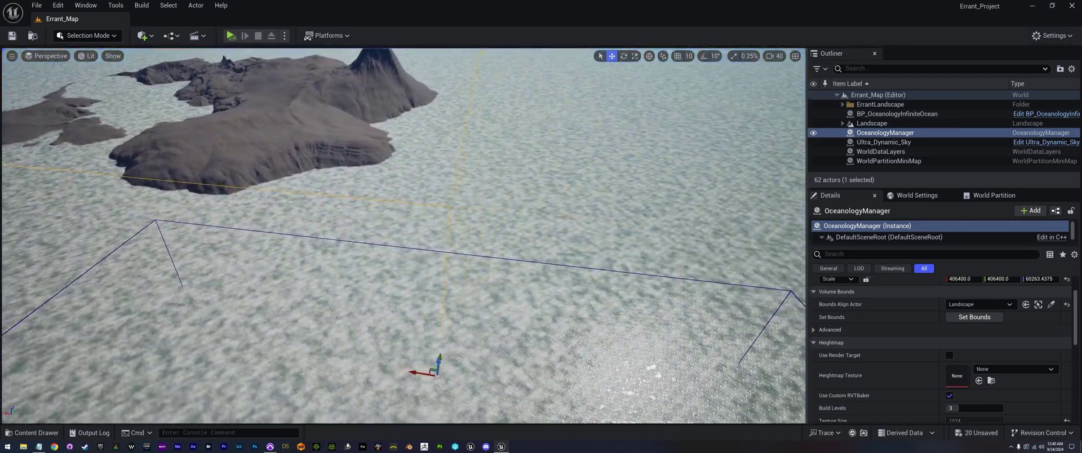
pyautogui.moveTo(543, 163); pyautogui.dragTo(519, 168, button='right')
pyautogui.scroll(-5, 545, 207)
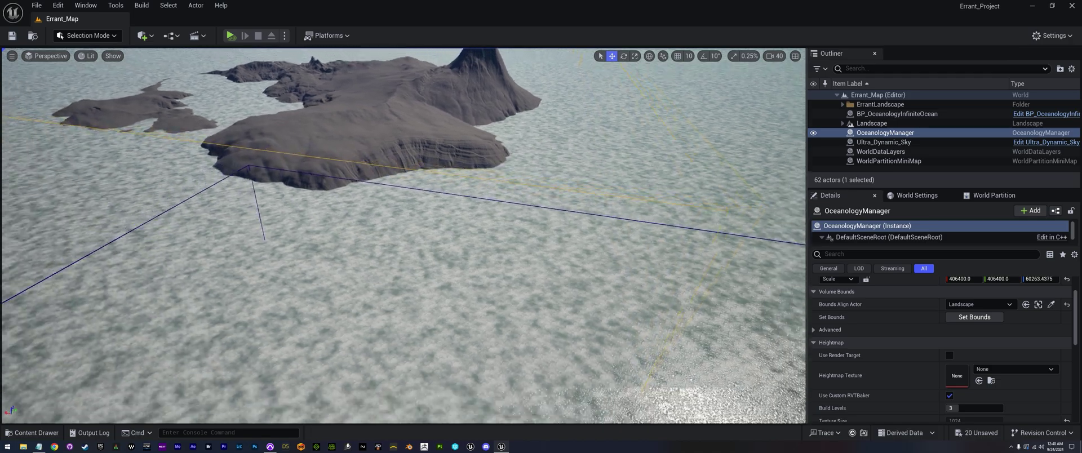
# Temporarily hide BP_OceanologyInfiniteOcean to examine how the bounds box encloses the bare landscape, and show the ocean again.
pyautogui.click(814, 115)
pyautogui.moveTo(545, 169); pyautogui.dragTo(589, 206, button='right')
pyautogui.scroll(-1, 545, 169)
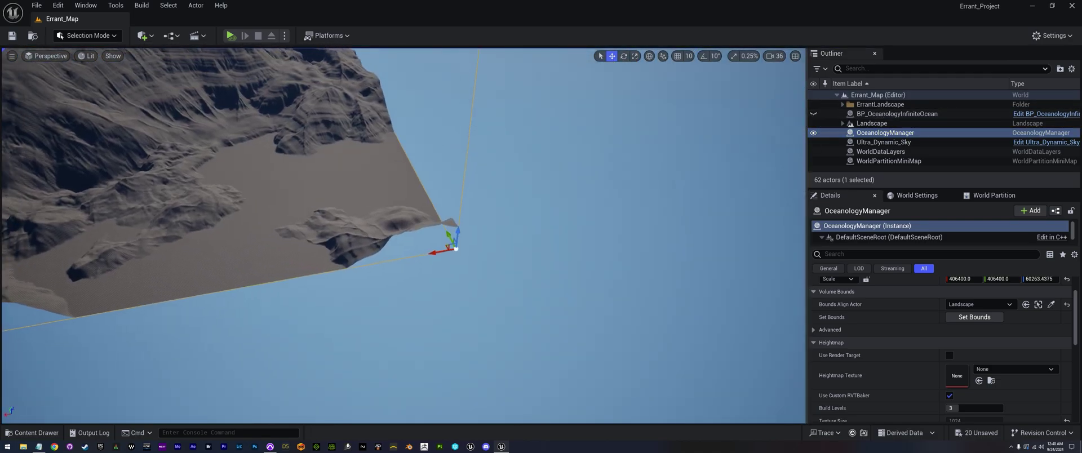
pyautogui.moveTo(546, 169); pyautogui.dragTo(508, 154, button='right')
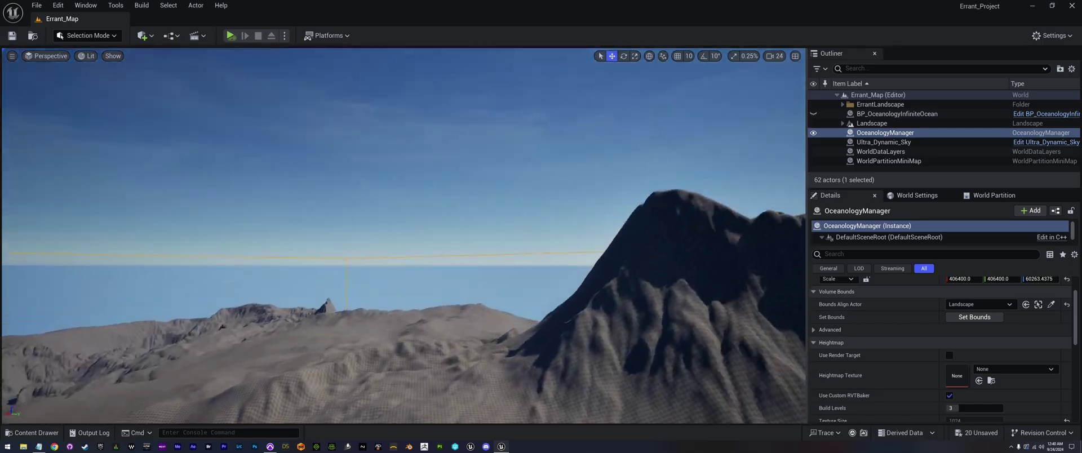
pyautogui.moveTo(523, 188); pyautogui.dragTo(316, 242, button='right')
pyautogui.scroll(1, 467, 226)
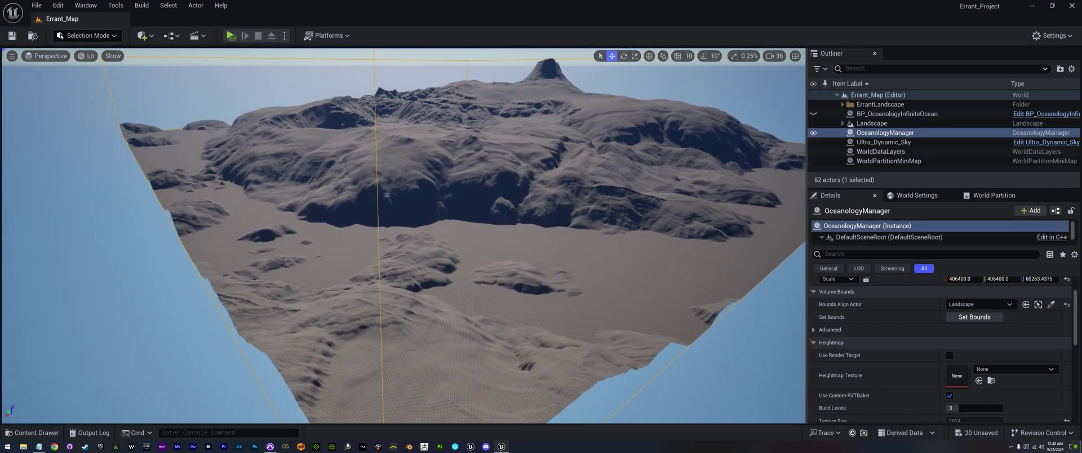
pyautogui.click(812, 113)
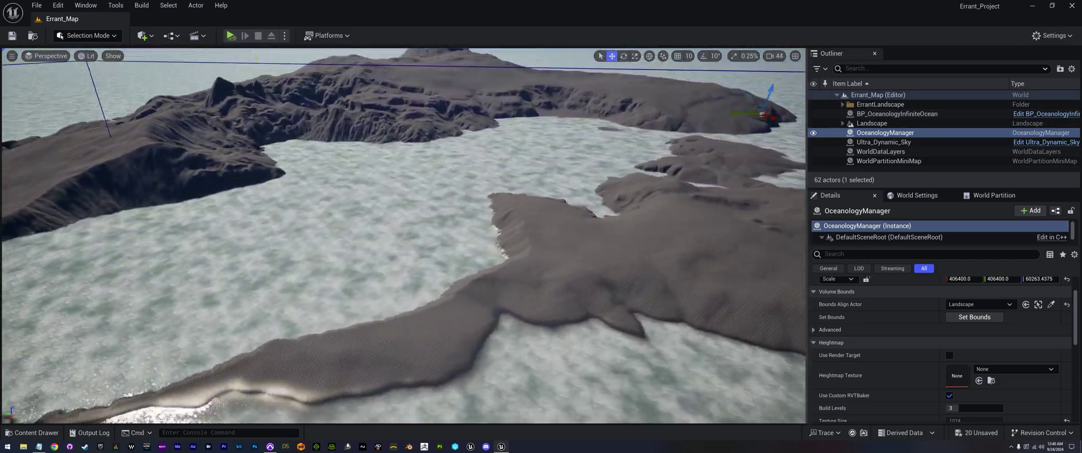
pyautogui.moveTo(524, 226); pyautogui.dragTo(516, 197, button='right')
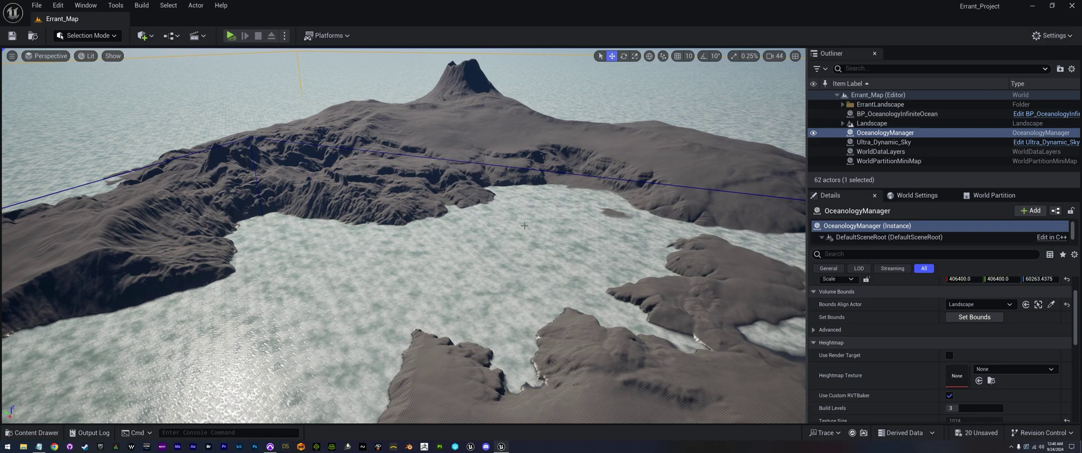
# Set the Build Levels to 4 in the OceanologyManager's heightmap settings.
pyautogui.scroll(-3, 906, 349)
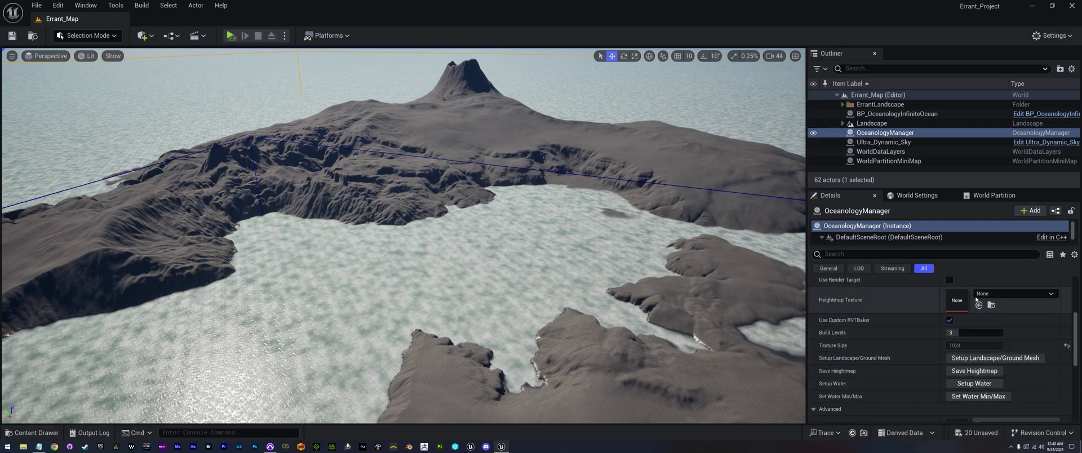
pyautogui.scroll(3, 935, 308)
pyautogui.scroll(-4, 929, 321)
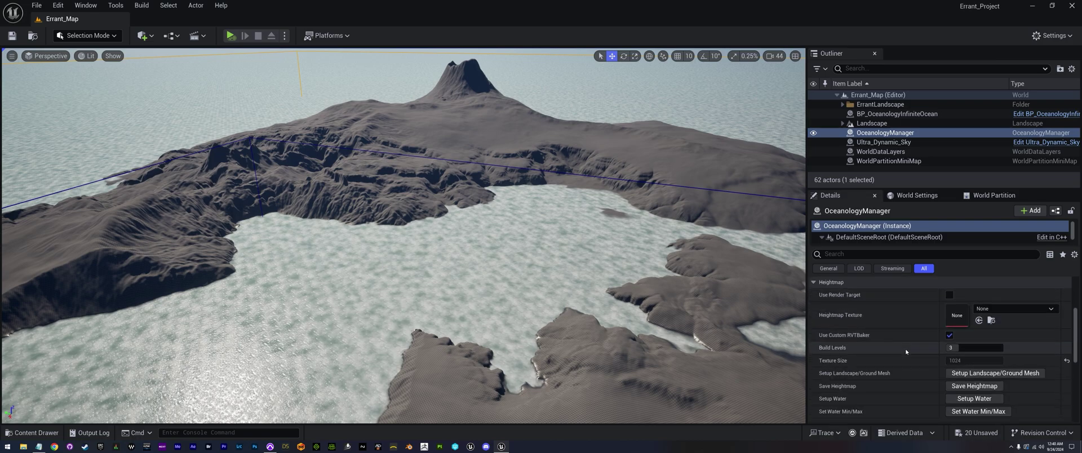
pyautogui.scroll(1, 914, 331)
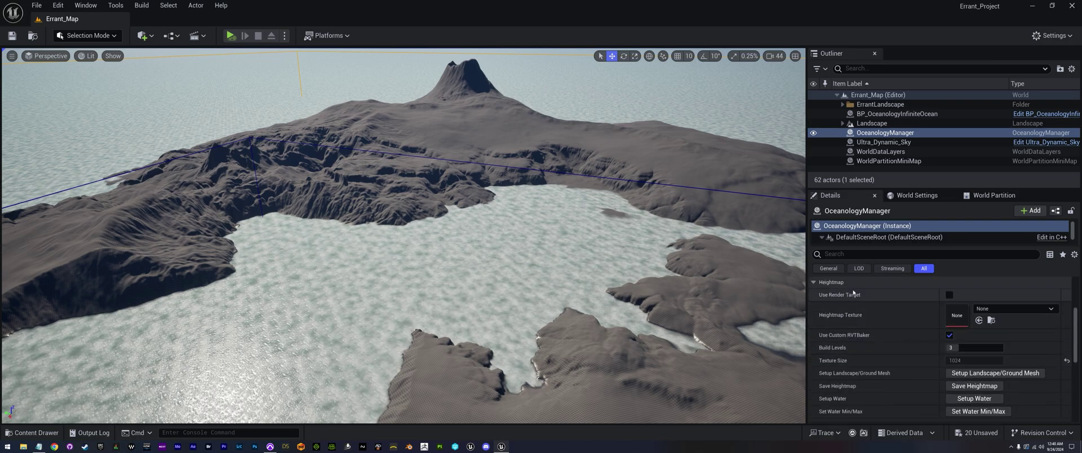
pyautogui.scroll(-1, 907, 366)
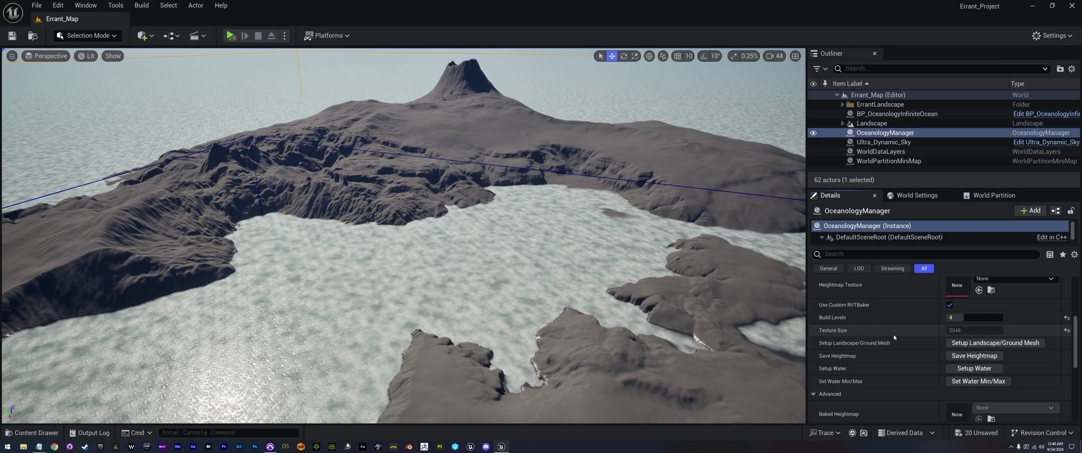
pyautogui.click(964, 318)
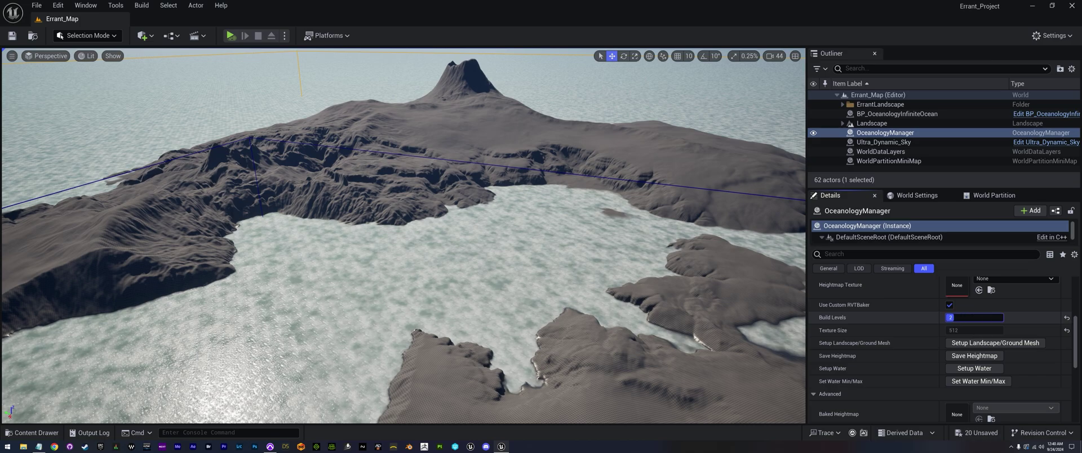
pyautogui.moveTo(965, 318); pyautogui.dragTo(963, 318)
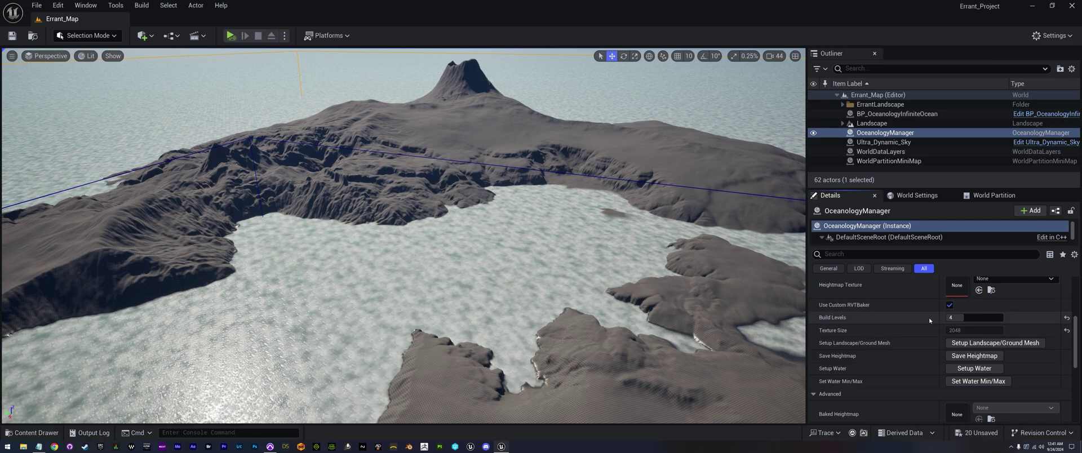
# Review the Landscape's landscape material and its Draw in Virtual Textures setting.
pyautogui.scroll(-1, 950, 333)
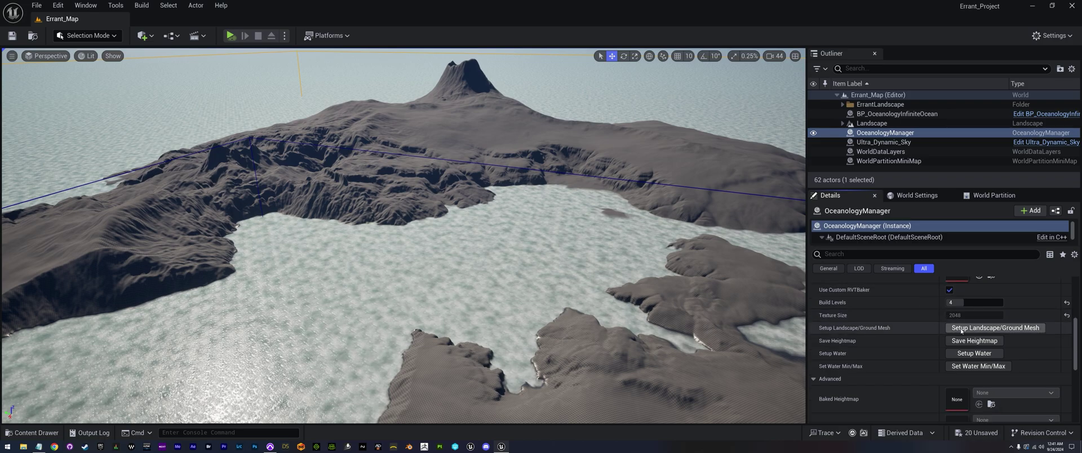
pyautogui.click(1013, 330)
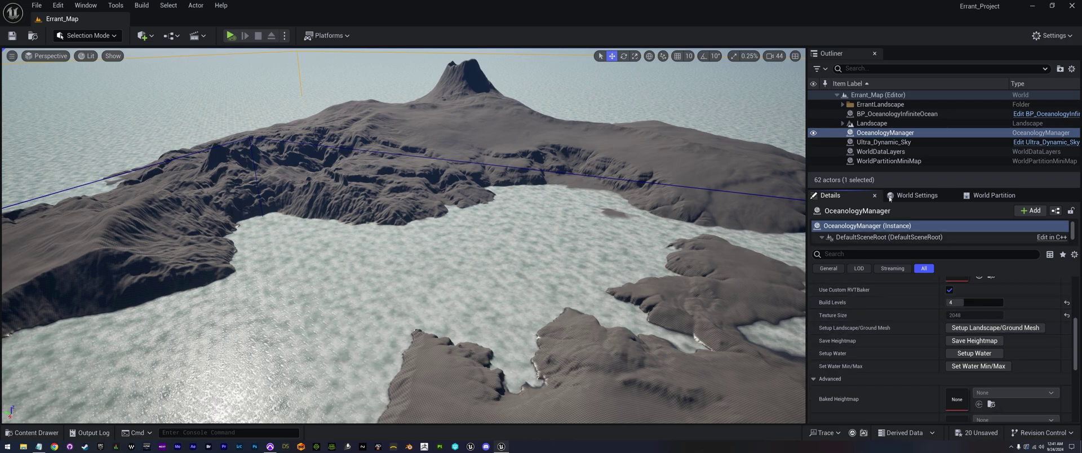
pyautogui.scroll(-12, 948, 359)
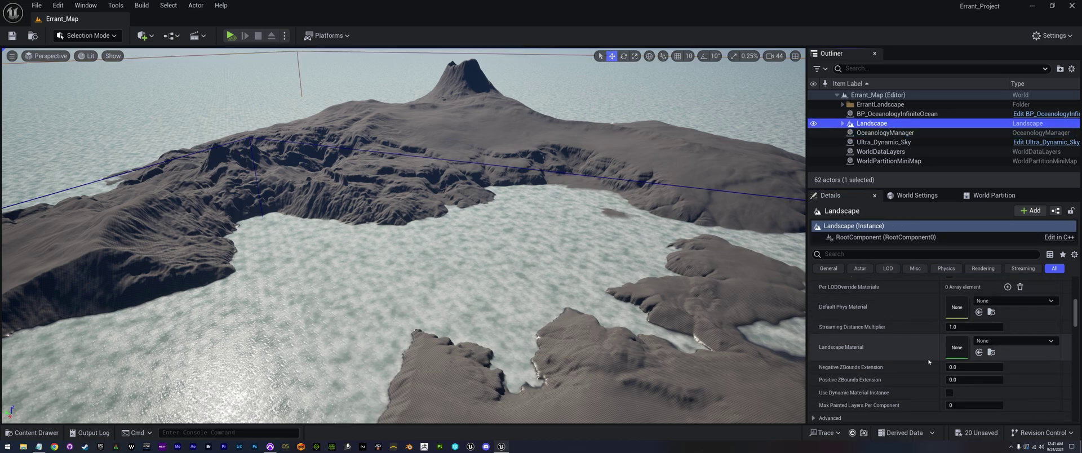
pyautogui.scroll(-3, 929, 362)
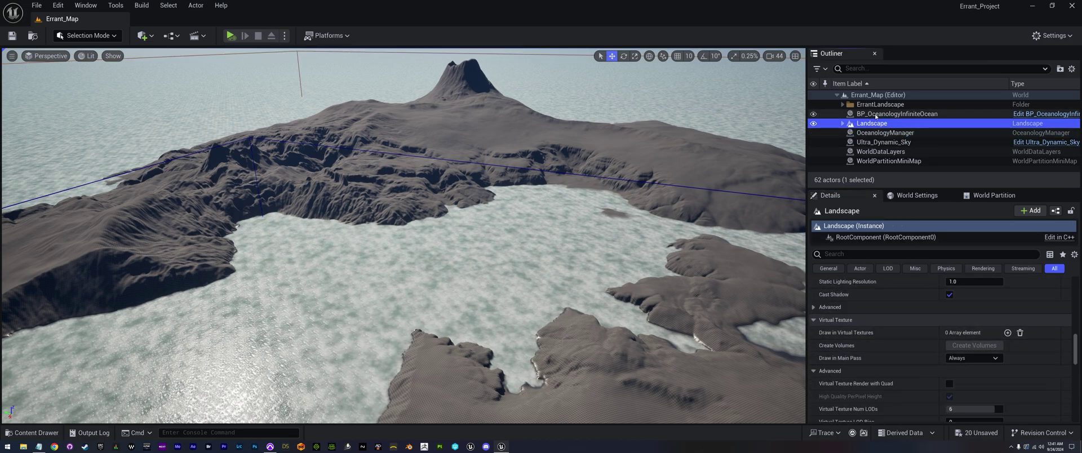
# Run Setup Landscape/Ground Mesh on the OceanologyManager and check the Landscape's Draw in Virtual Textures list.
pyautogui.click(885, 132)
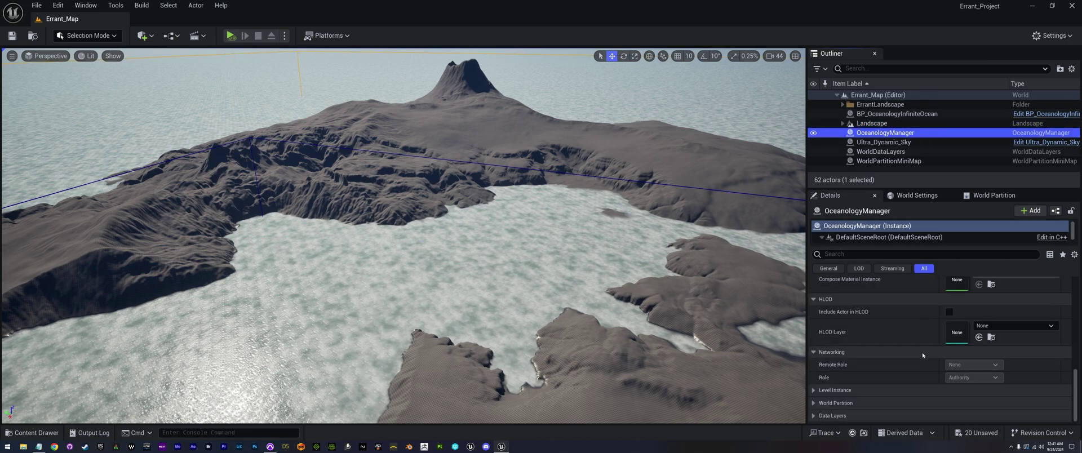
pyautogui.scroll(5, 922, 352)
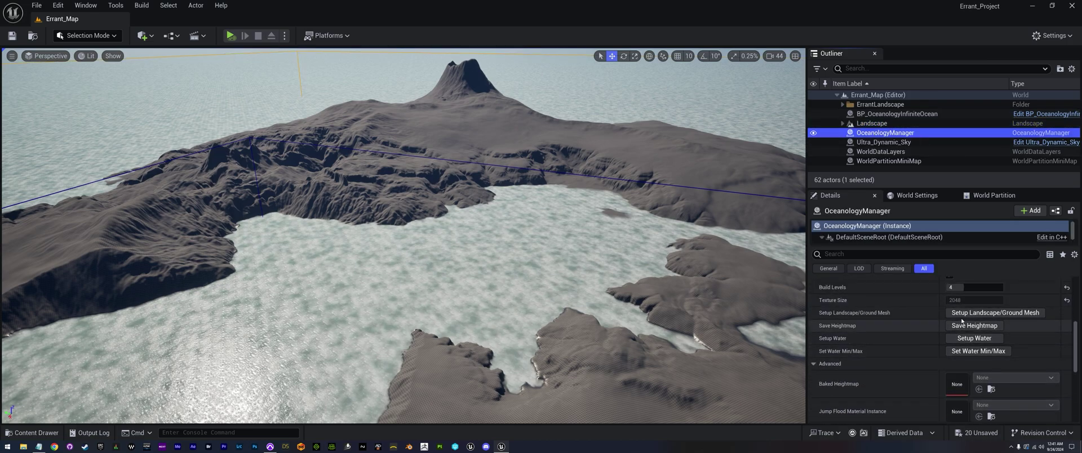
pyautogui.click(980, 313)
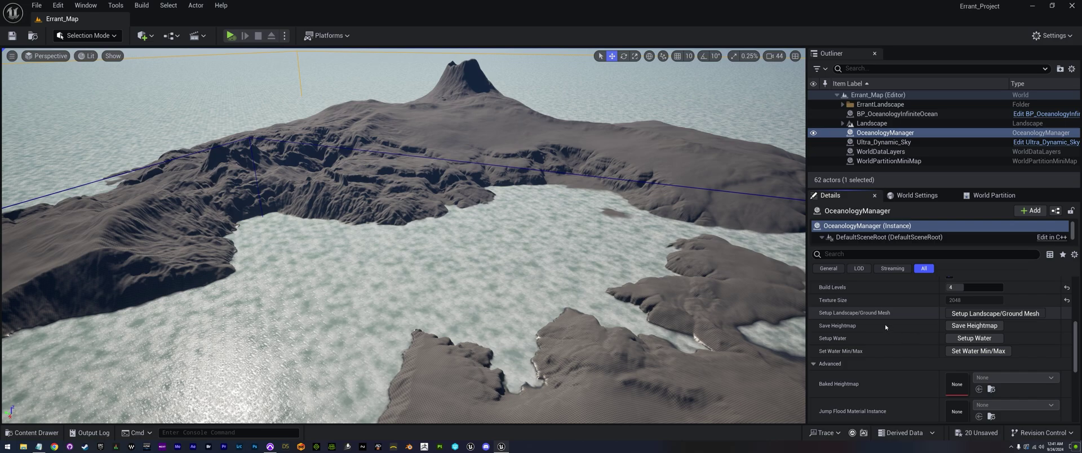
pyautogui.click(871, 124)
pyautogui.scroll(-3, 919, 361)
pyautogui.scroll(-6, 921, 362)
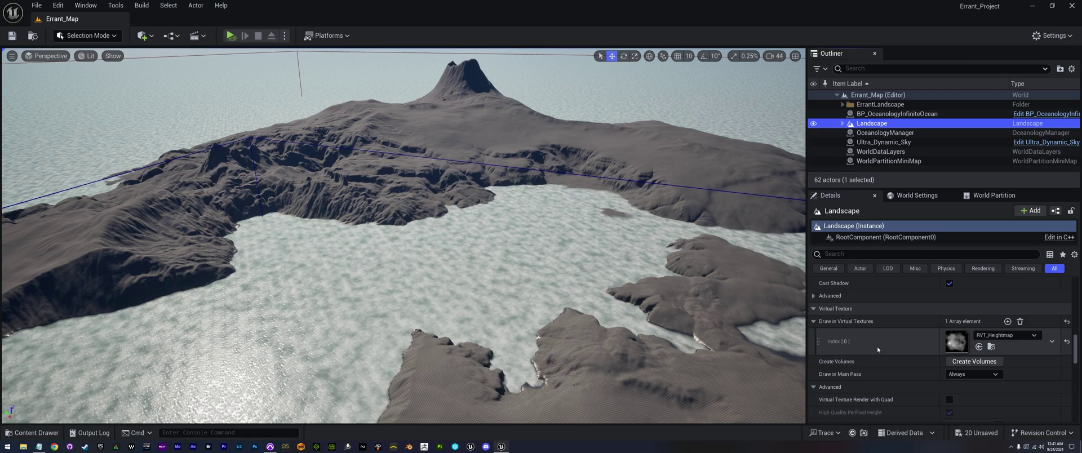
# Open the Project Settings at Engine - Rendering and check the Virtual Textures options.
pyautogui.click(1051, 35)
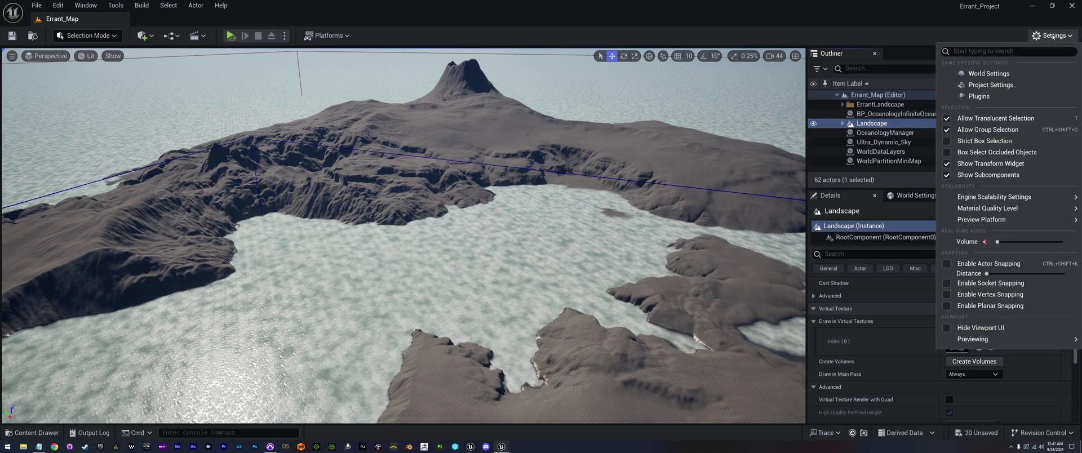
pyautogui.click(996, 87)
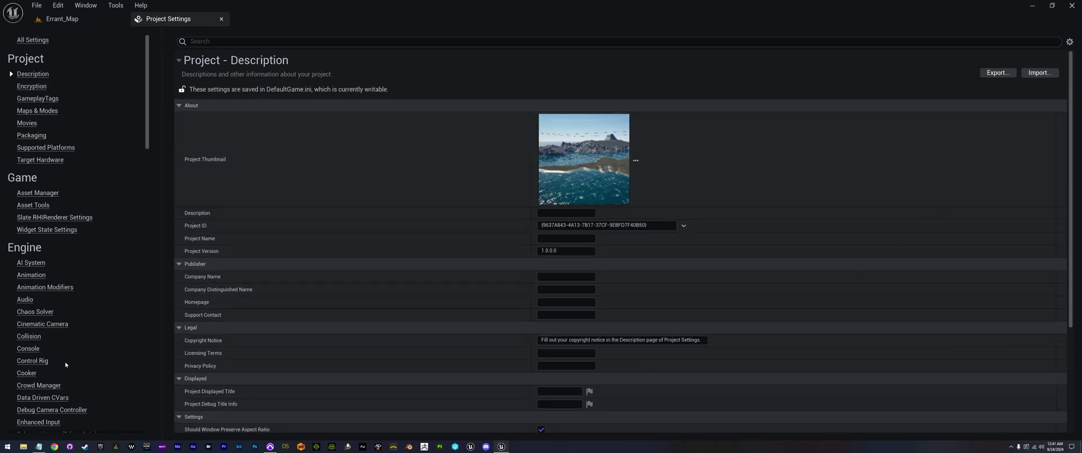
pyautogui.scroll(-10, 65, 365)
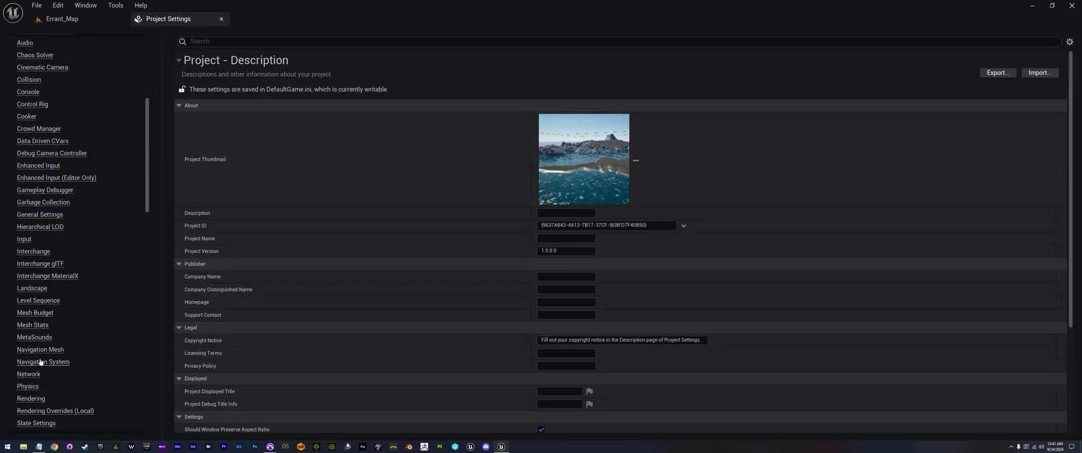
pyautogui.scroll(-1, 37, 382)
pyautogui.click(31, 368)
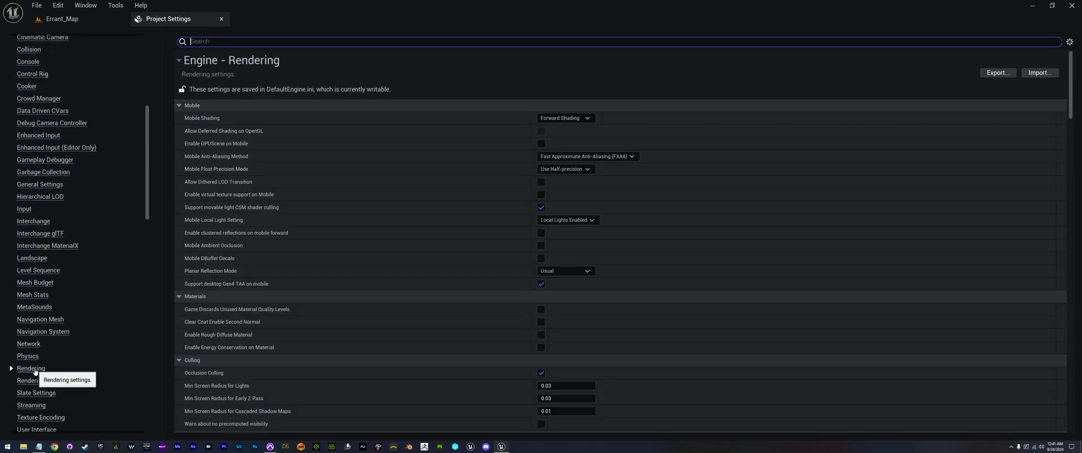
pyautogui.scroll(-5, 280, 276)
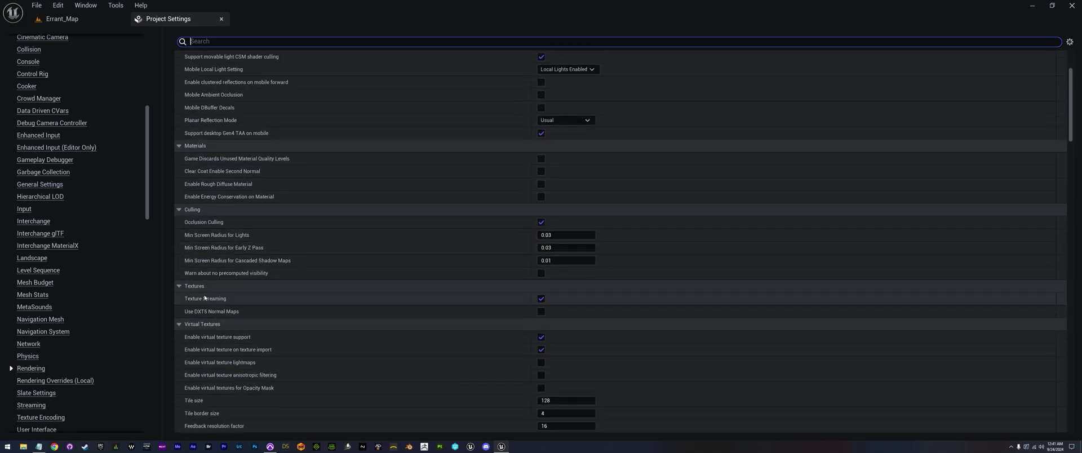
pyautogui.scroll(-3, 223, 323)
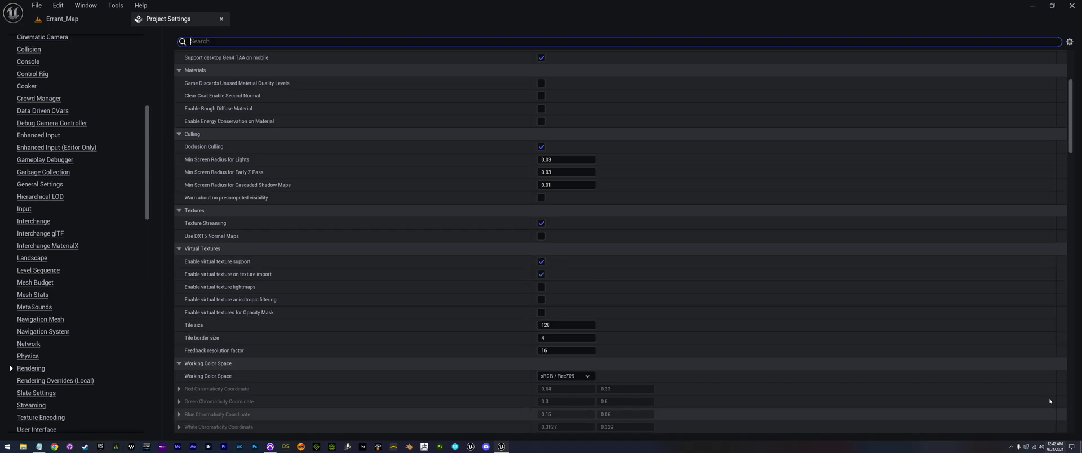
# Close the Project Settings and save the OceanologyManager's heightmap as Errant_Map_Heightmap in the _Main/Maps folder.
pyautogui.click(221, 19)
pyautogui.press('w')
pyautogui.moveTo(551, 273)
pyautogui.mouseDown(button='right')
pyautogui.moveTo(560, 269)
pyautogui.moveTo(538, 266)
pyautogui.mouseUp(button='right')
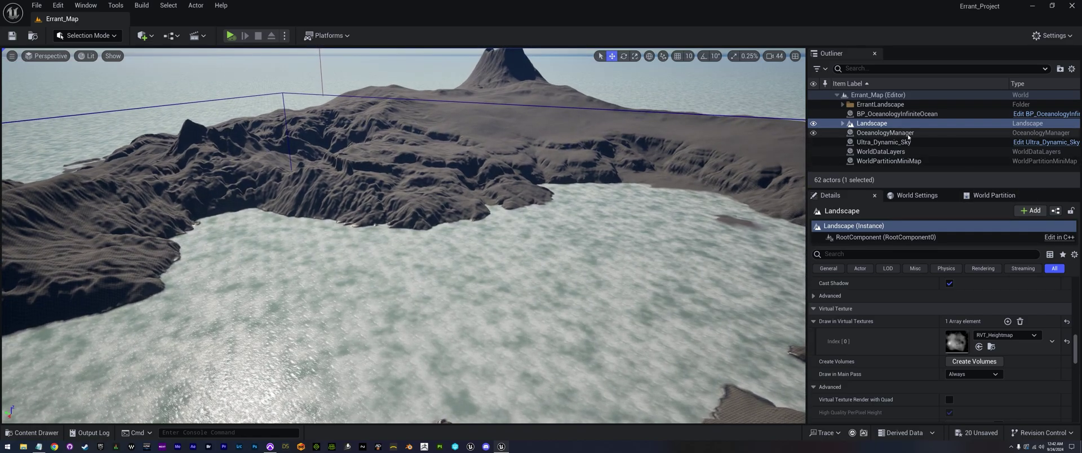
pyautogui.click(883, 133)
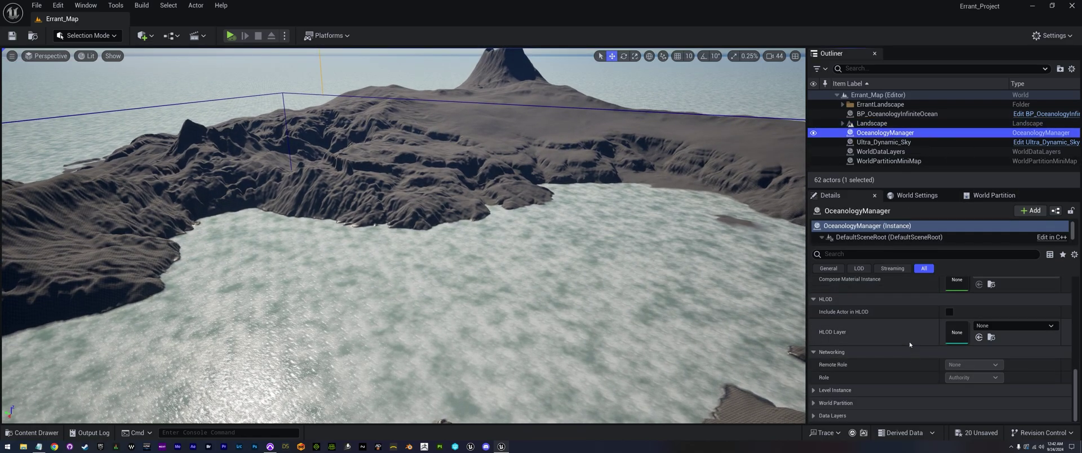
pyautogui.scroll(-2, 908, 341)
pyautogui.scroll(3, 908, 339)
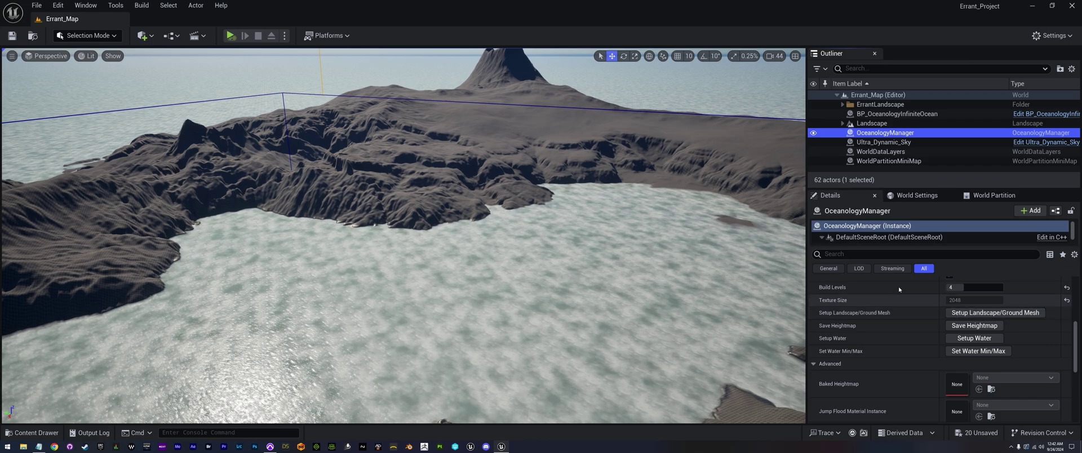
pyautogui.click(964, 327)
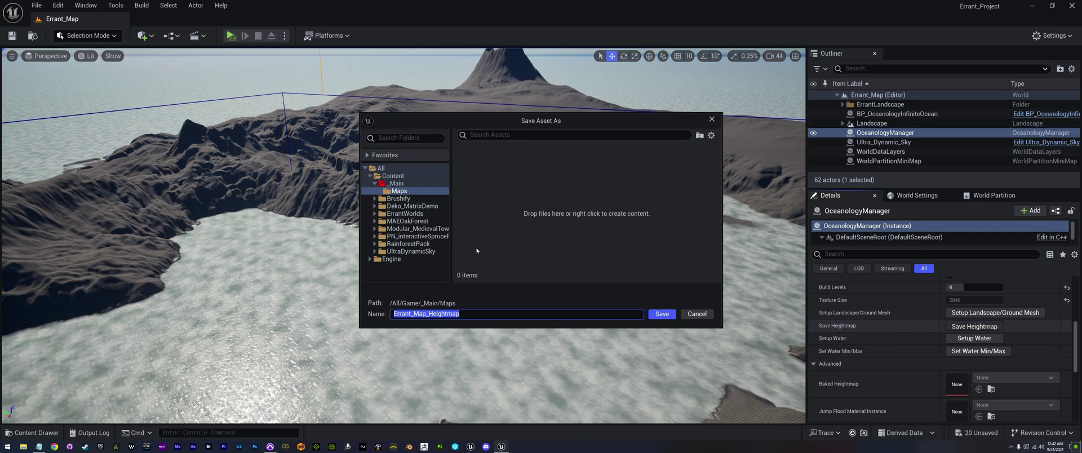
pyautogui.click(473, 315)
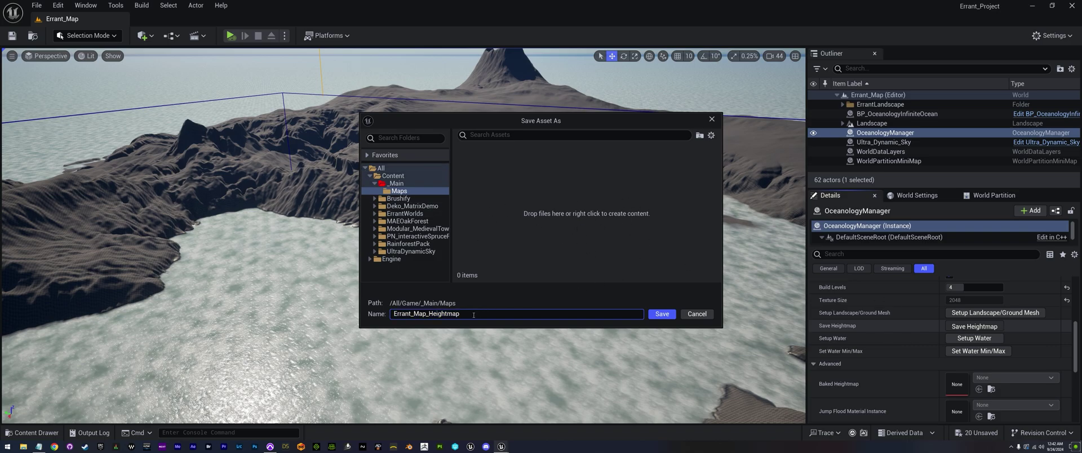
pyautogui.click(662, 314)
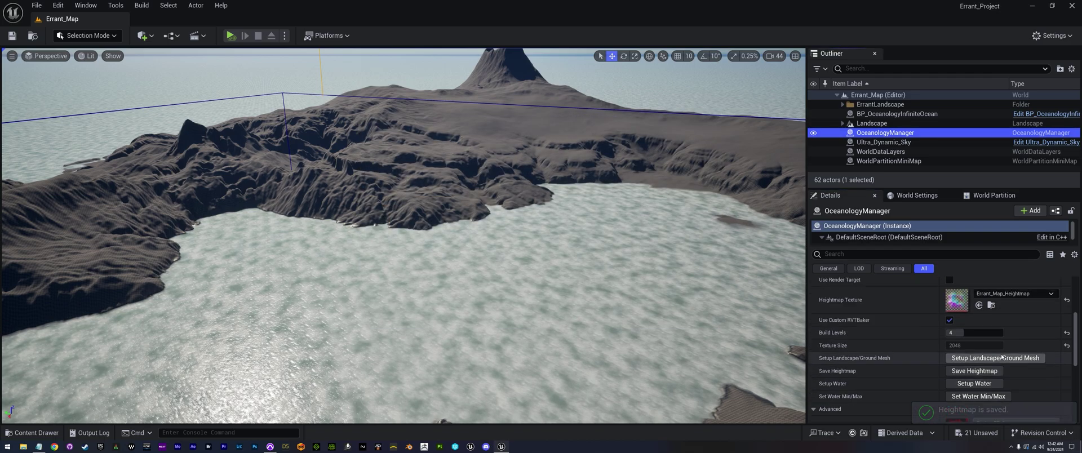
# Open the saved Errant_Map_Heightmap texture from the OceanologyManager's Heightmap Texture setting, inspect it and close it.
pyautogui.scroll(1, 957, 315)
pyautogui.doubleClick(956, 314)
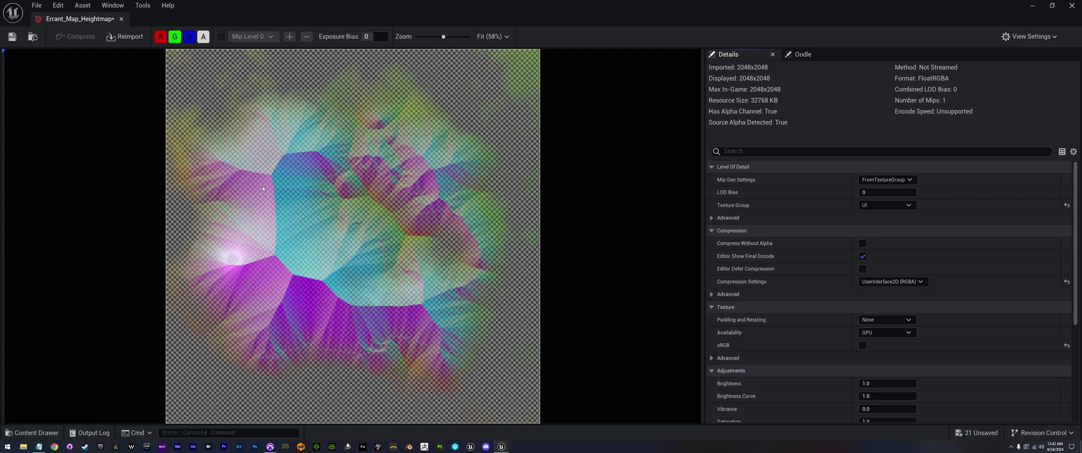
pyautogui.click(122, 20)
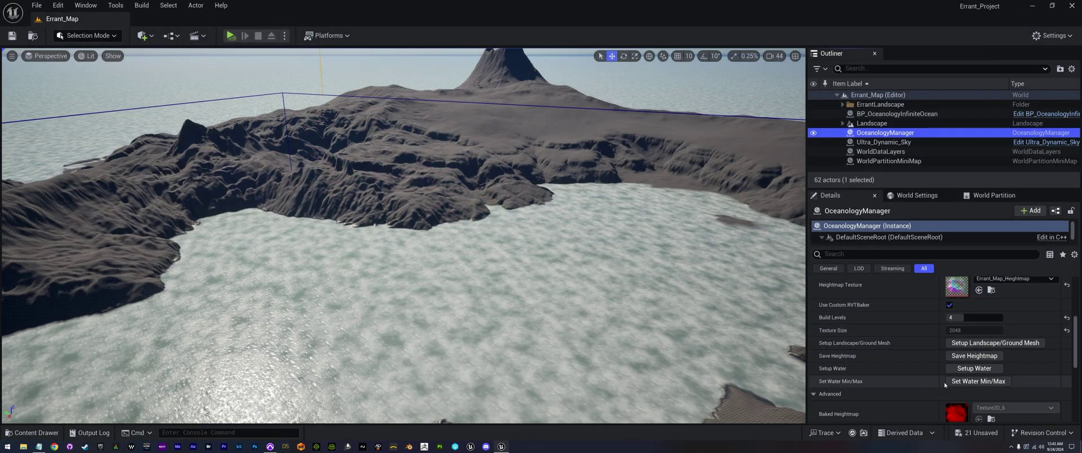
# Run Setup Water and Set Water Min/Max on the OceanologyManager to apply the heightmap and Z range to the water.
pyautogui.click(970, 368)
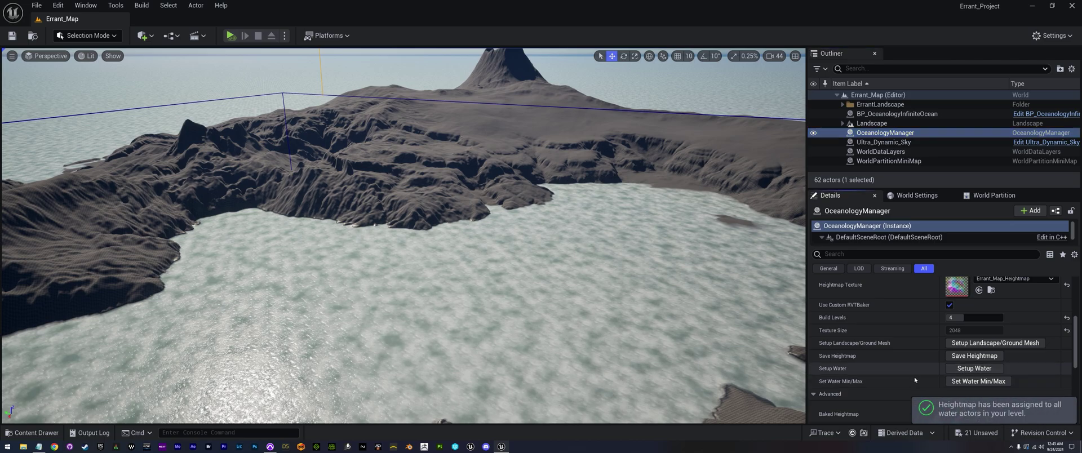
pyautogui.click(965, 383)
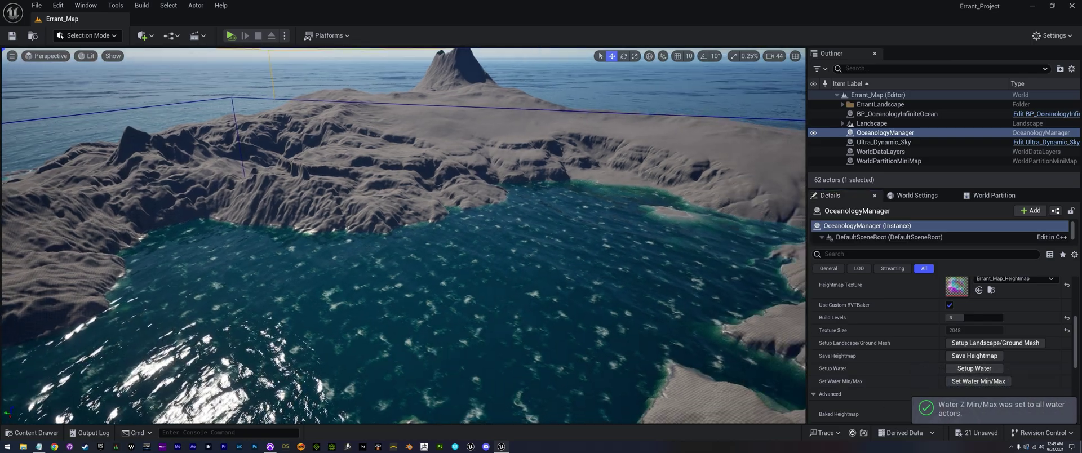
pyautogui.moveTo(732, 333)
pyautogui.mouseDown(button='right')
pyautogui.moveTo(800, 304)
pyautogui.moveTo(731, 333)
pyautogui.mouseUp(button='right')
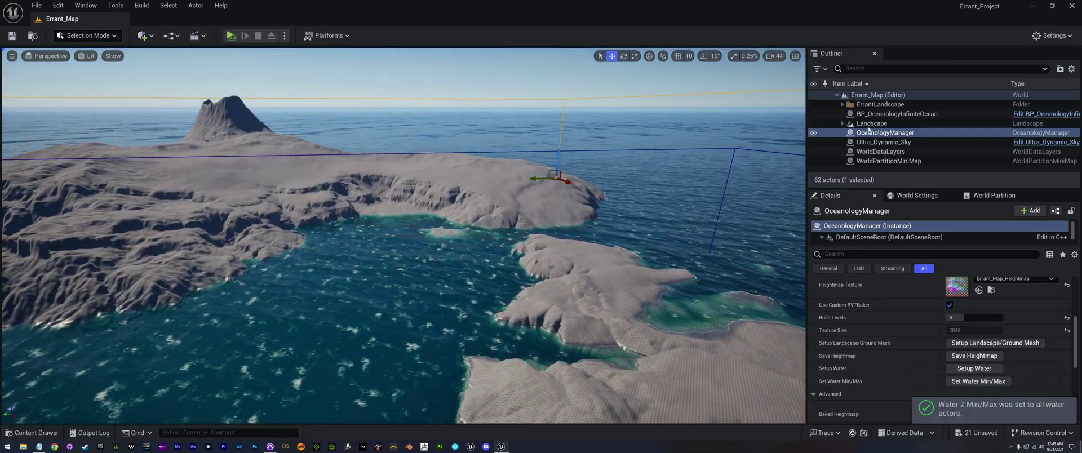
# Check the WaterZMax, WaterZMin and T_Heightmap entries in BP_OceanologyInfiniteOcean's RVT settings and look closely at the shoreline.
pyautogui.click(896, 114)
pyautogui.scroll(-5, 869, 361)
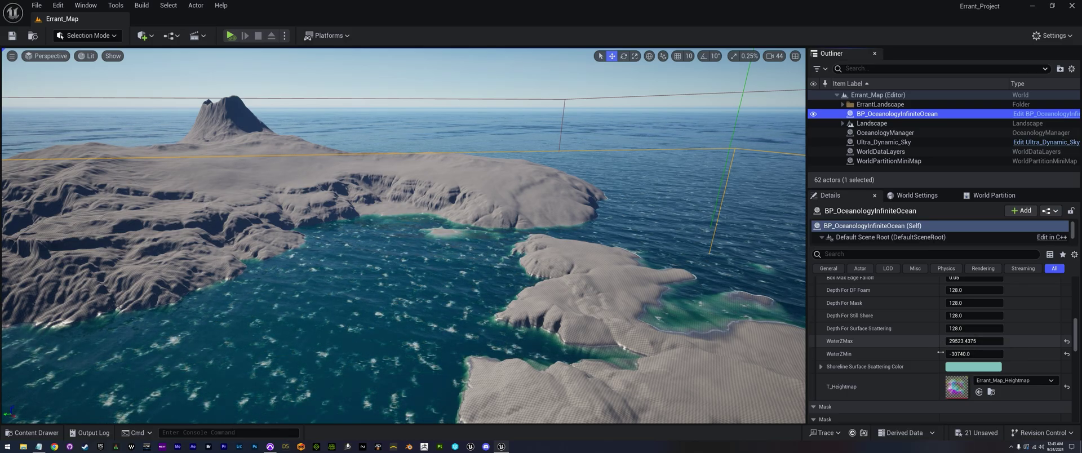
pyautogui.press('w')
pyautogui.moveTo(569, 248); pyautogui.dragTo(396, 329, button='right')
pyautogui.press('e')
pyautogui.scroll(-4, 583, 273)
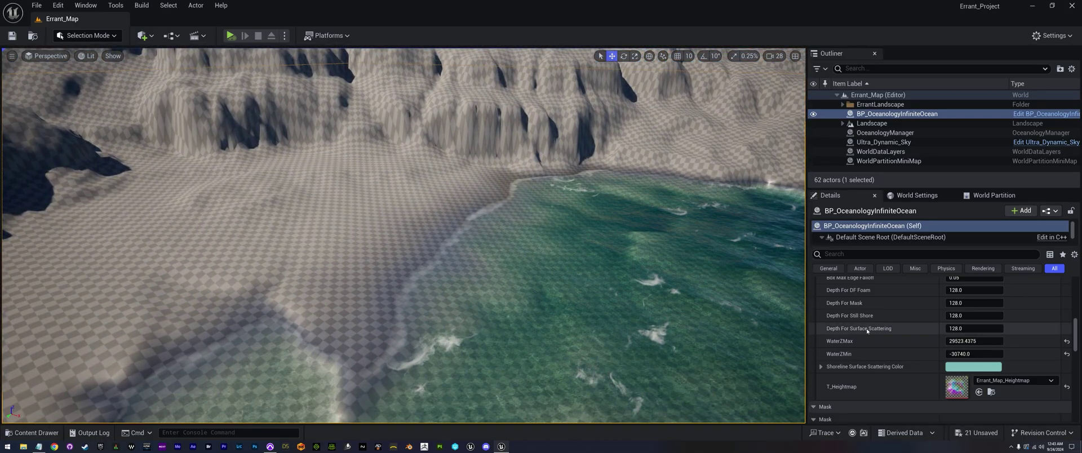
pyautogui.scroll(2, 877, 347)
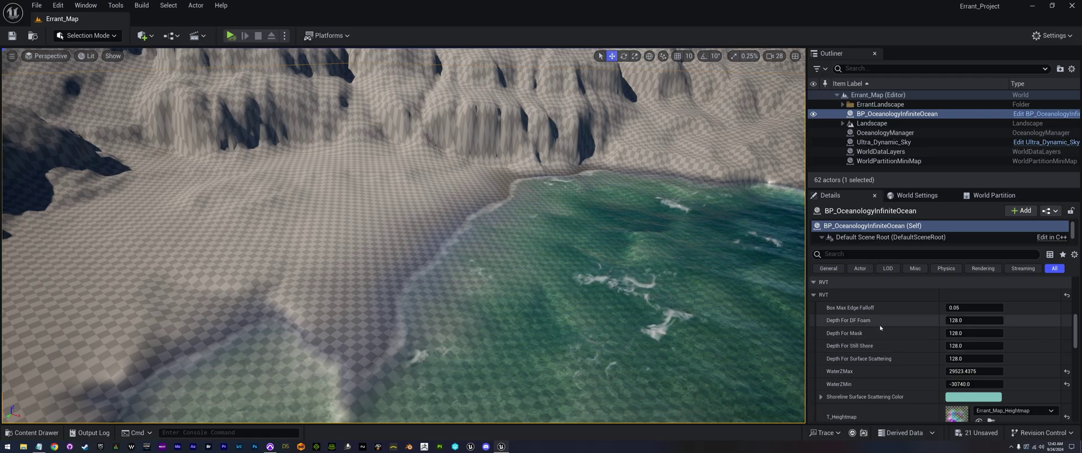
# Set Depth For DF Foam to about 298 in BP_OceanologyInfiniteOcean's RVT settings.
pyautogui.press('a')
pyautogui.moveTo(563, 248); pyautogui.dragTo(597, 253, button='right')
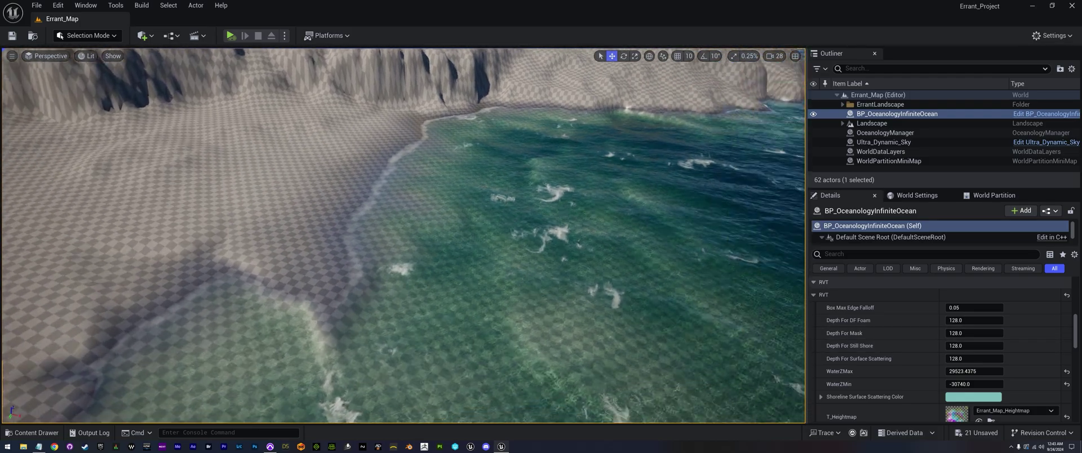
pyautogui.press('a')
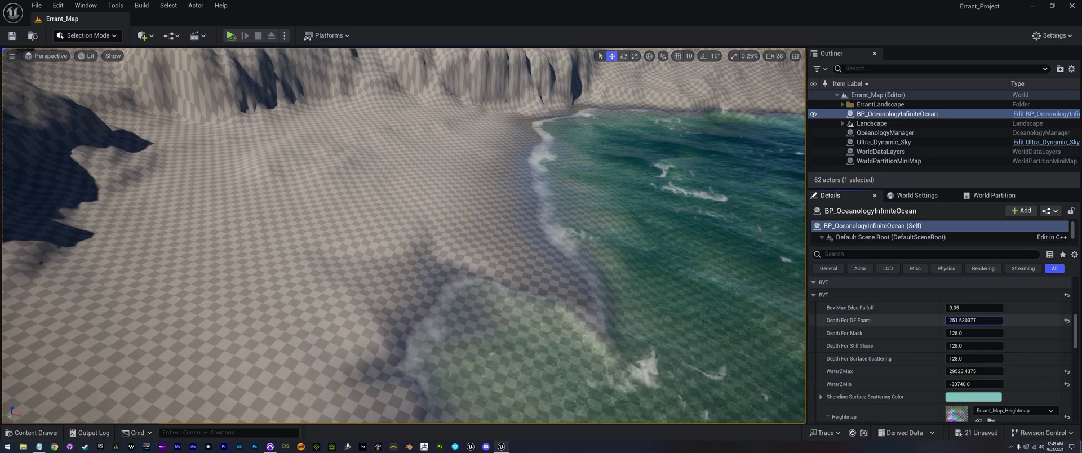
pyautogui.moveTo(973, 321); pyautogui.dragTo(954, 321)
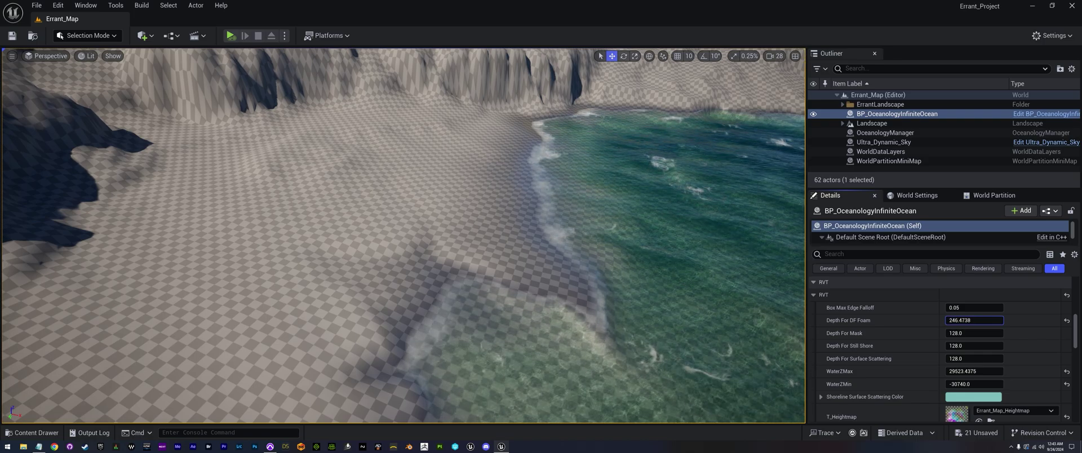
# Examine the shore foam and shallow water from several viewpoints along the coast.
pyautogui.scroll(-8, 746, 359)
pyautogui.moveTo(746, 359); pyautogui.dragTo(780, 315, button='right')
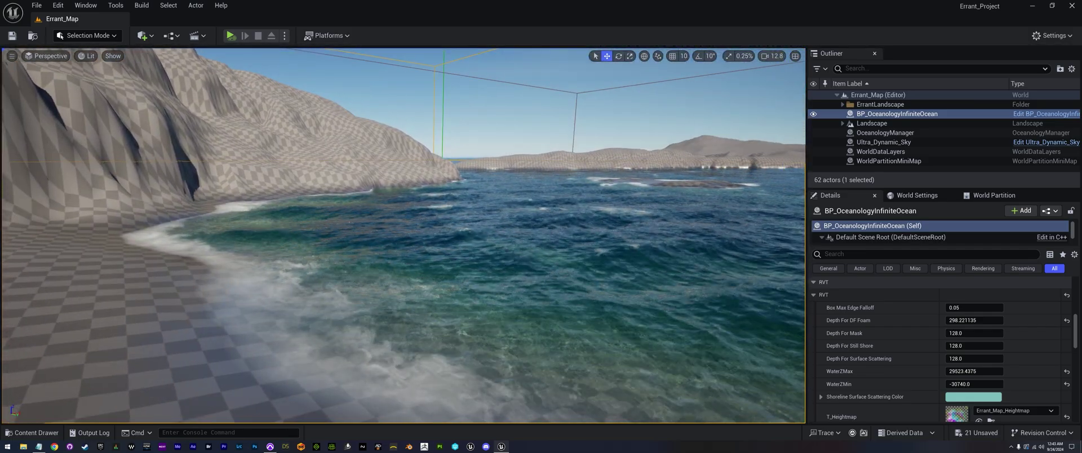
pyautogui.moveTo(732, 316); pyautogui.dragTo(752, 304, button='right')
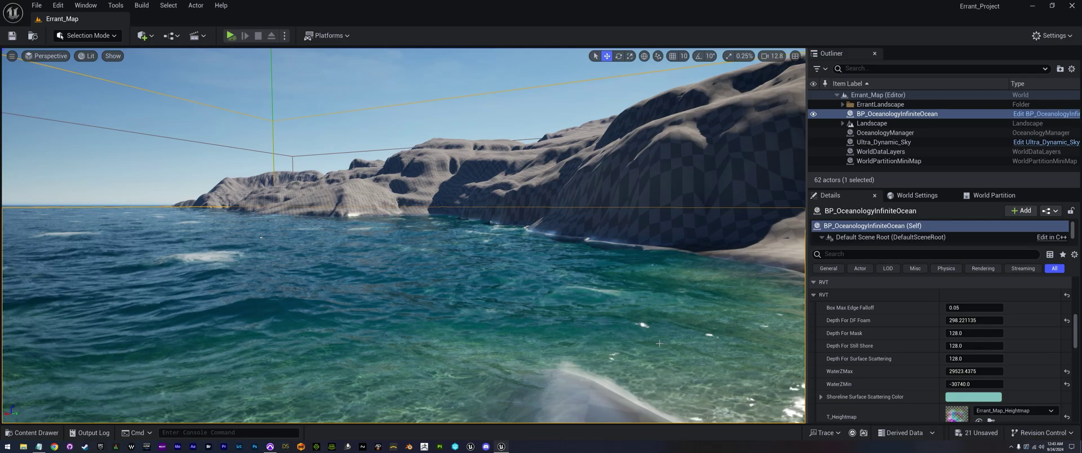
pyautogui.moveTo(749, 332); pyautogui.dragTo(726, 344, button='right')
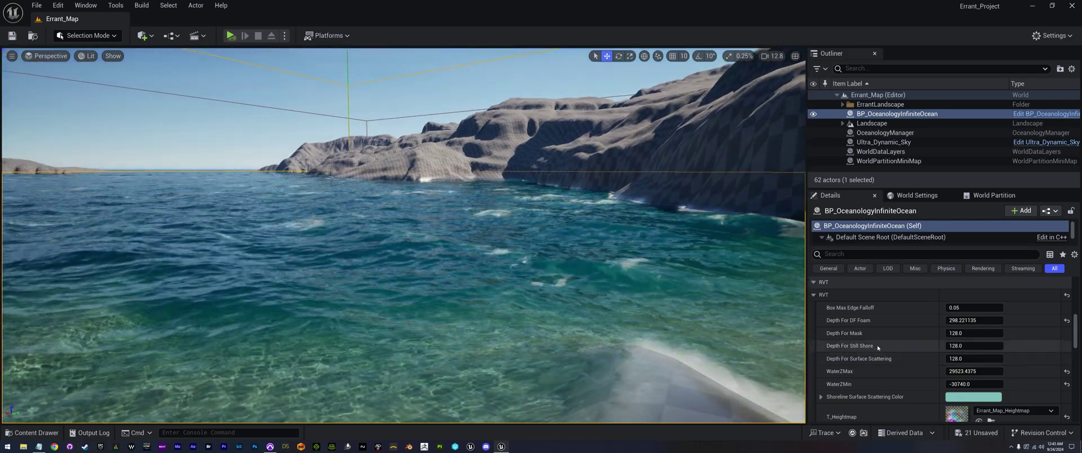
pyautogui.moveTo(738, 338); pyautogui.dragTo(839, 357, button='right')
pyautogui.moveTo(771, 344); pyautogui.dragTo(666, 311, button='right')
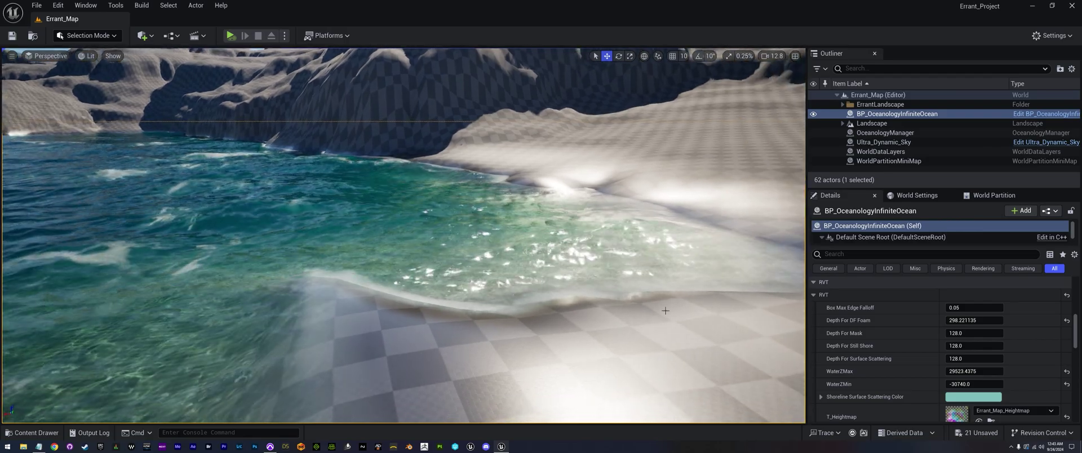
pyautogui.moveTo(507, 253); pyautogui.dragTo(223, 220, button='right')
pyautogui.moveTo(631, 268); pyautogui.dragTo(608, 269, button='right')
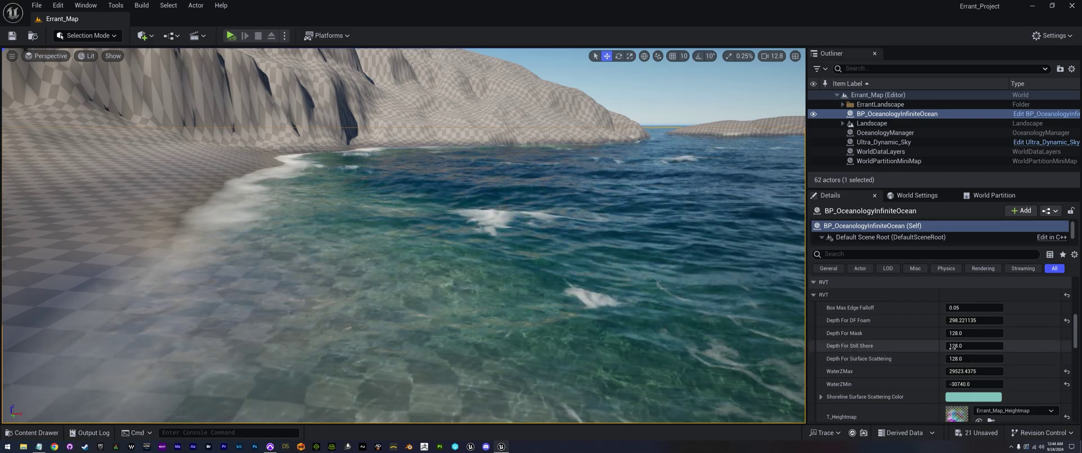
# Set Depth For Still Shore to about 1007 in BP_OceanologyInfiniteOcean's RVT settings.
pyautogui.moveTo(956, 346); pyautogui.dragTo(1024, 347)
pyautogui.moveTo(488, 318); pyautogui.dragTo(648, 318, button='right')
pyautogui.press('w')
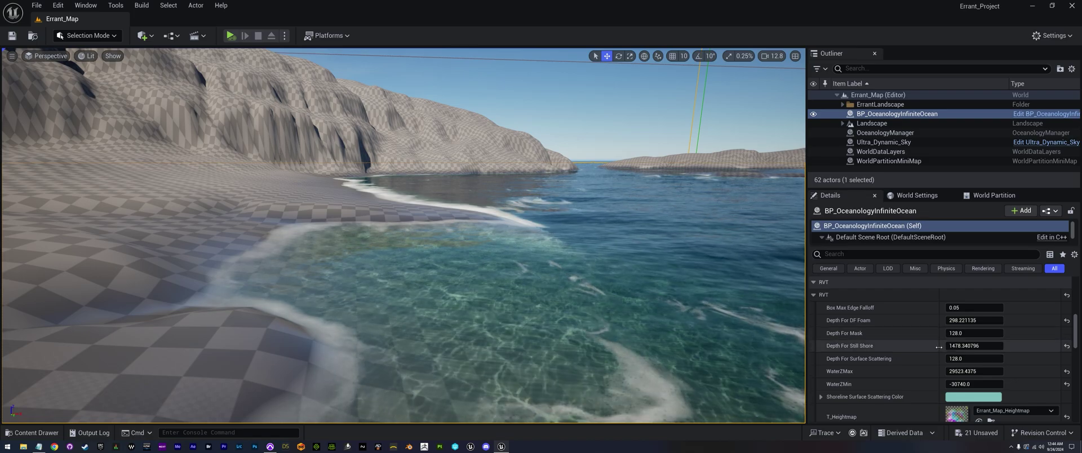
pyautogui.moveTo(963, 346); pyautogui.dragTo(949, 346)
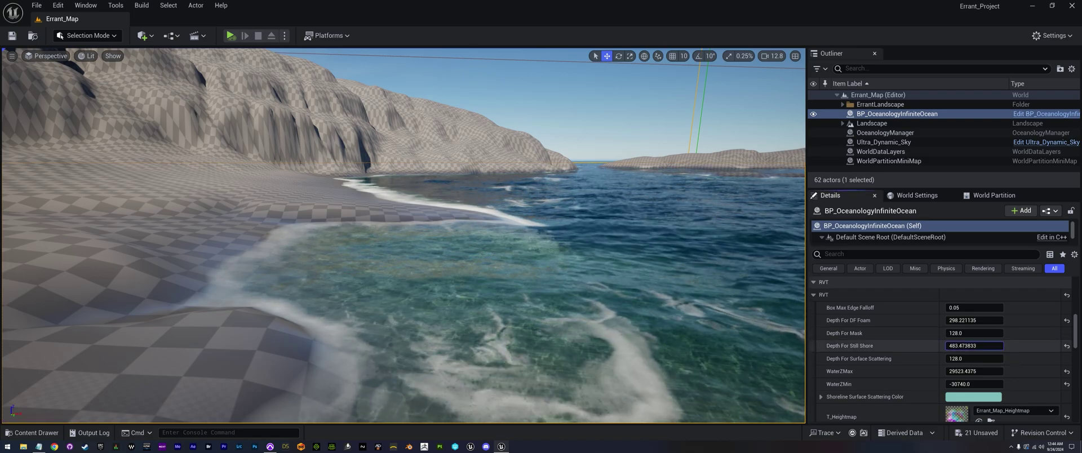
pyautogui.moveTo(648, 315); pyautogui.dragTo(778, 333, button='right')
pyautogui.moveTo(552, 317); pyautogui.dragTo(648, 317, button='right')
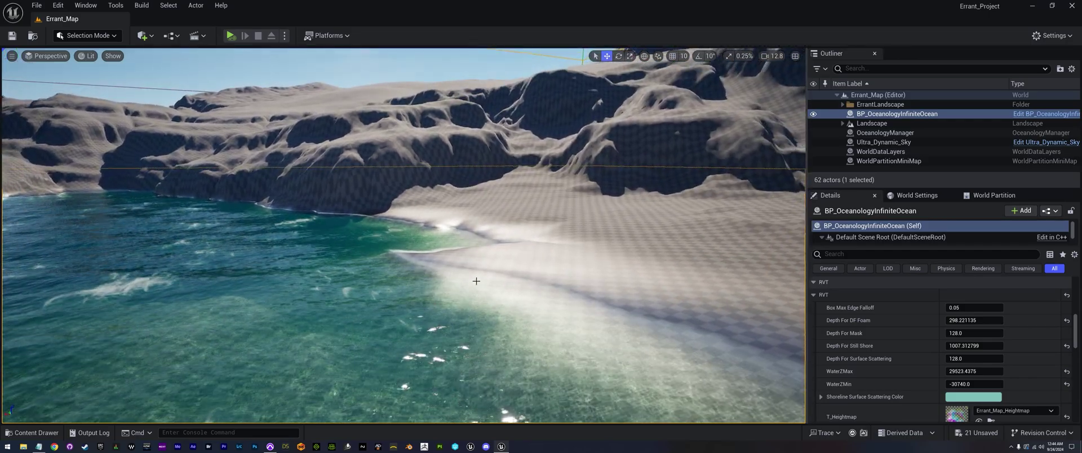
# Assign the MI_BasicLandscape material instance from ErrantWorlds as the Landscape's landscape material.
pyautogui.moveTo(476, 280); pyautogui.dragTo(476, 281, button='right')
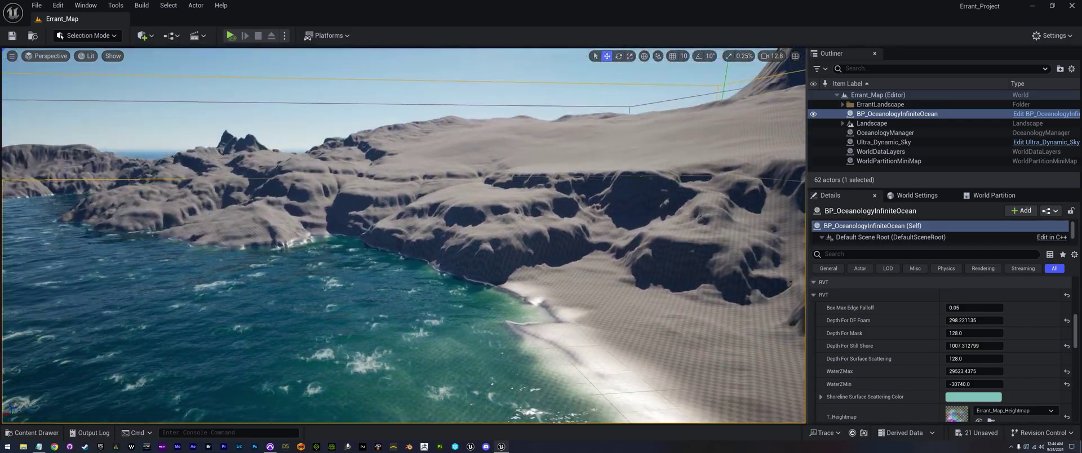
pyautogui.moveTo(678, 208); pyautogui.dragTo(700, 224, button='right')
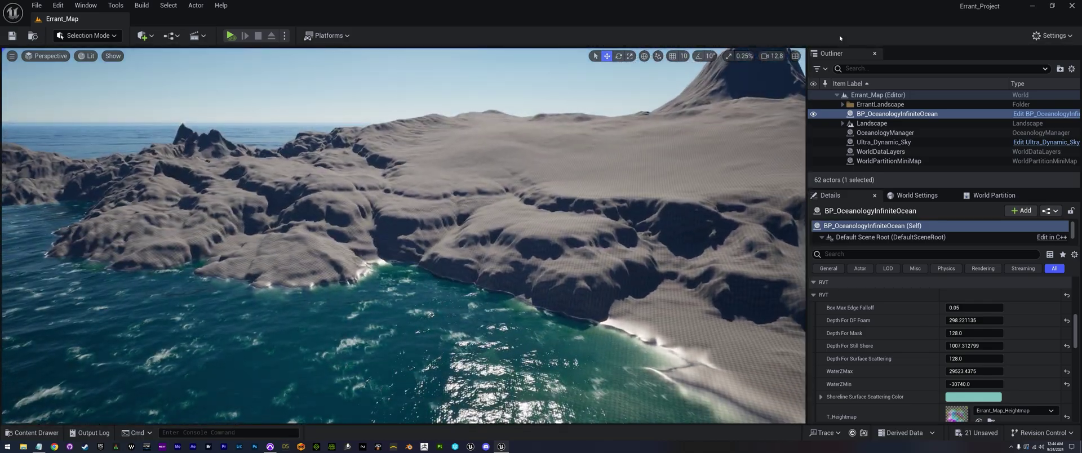
pyautogui.click(879, 123)
pyautogui.scroll(4, 932, 309)
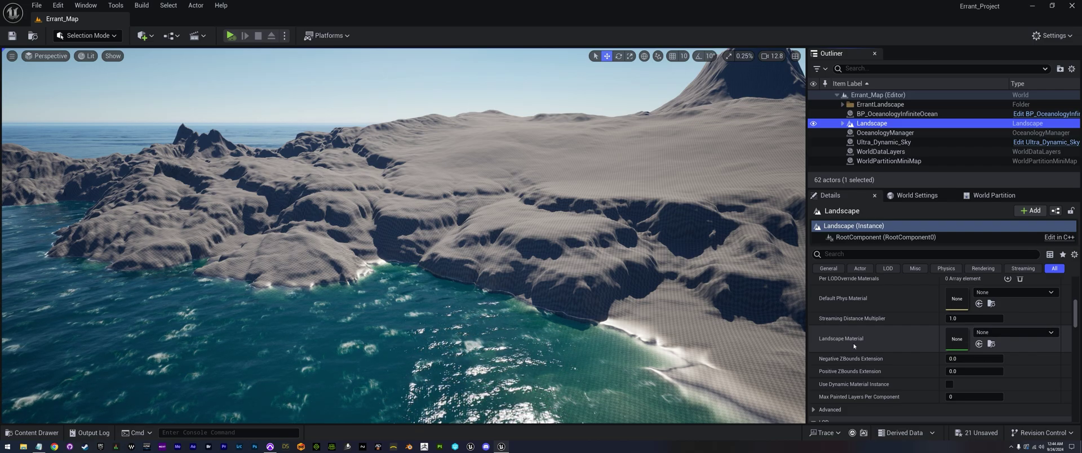
pyautogui.click(1016, 333)
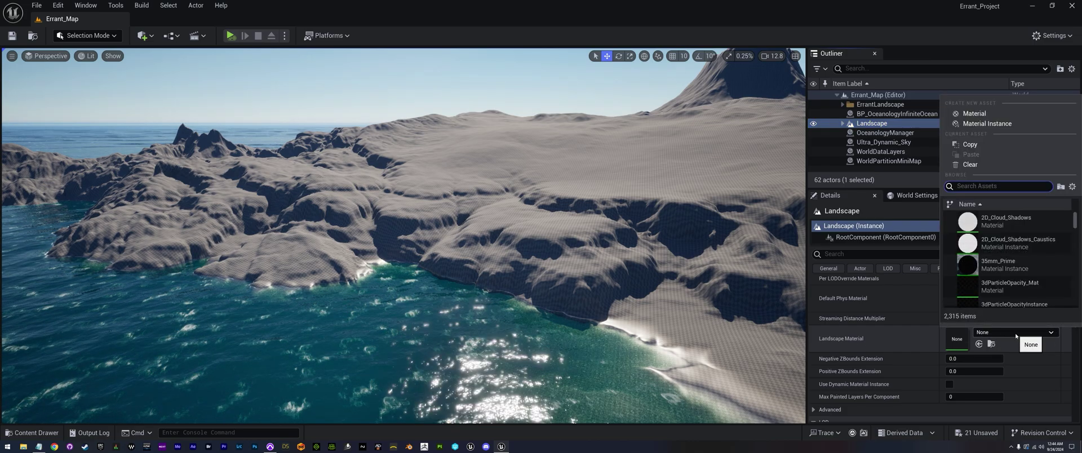
pyautogui.write('basicla')
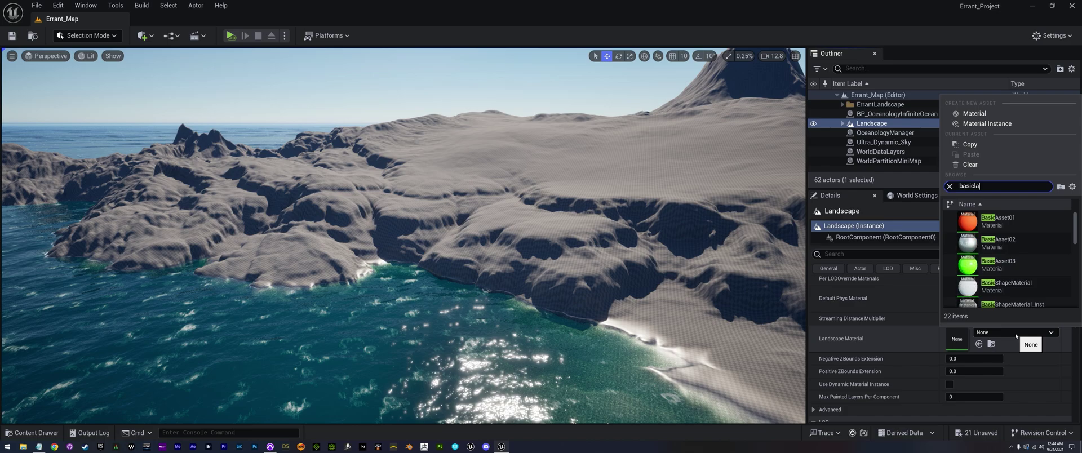
pyautogui.write('ndsca')
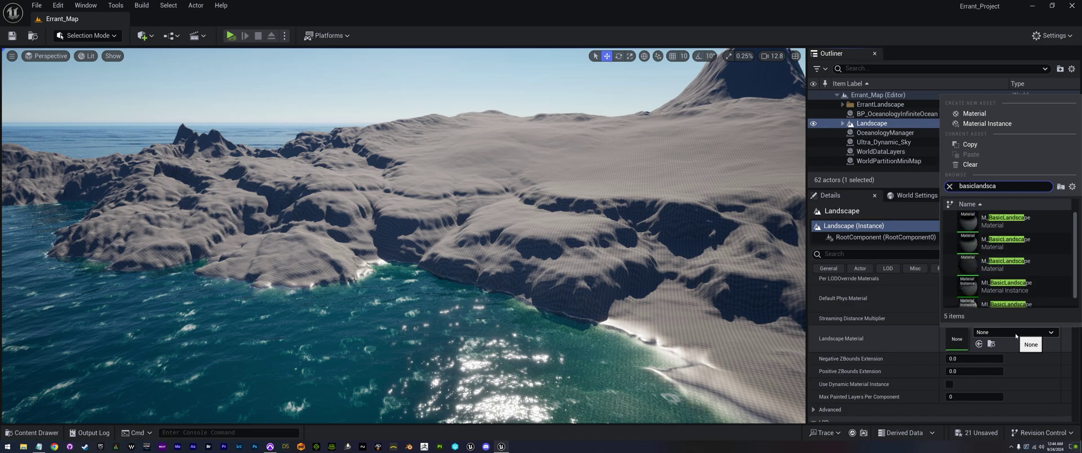
pyautogui.write('pe')
pyautogui.scroll(-1, 984, 299)
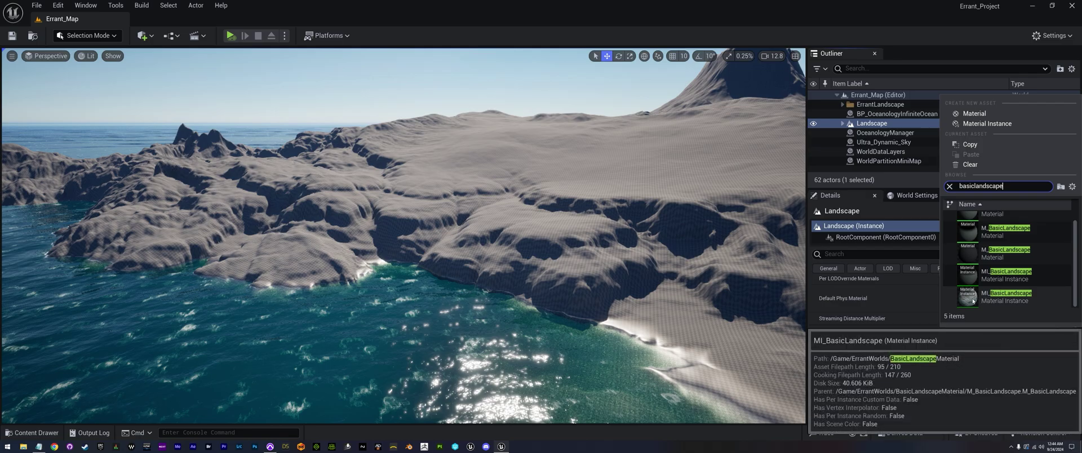
pyautogui.click(972, 301)
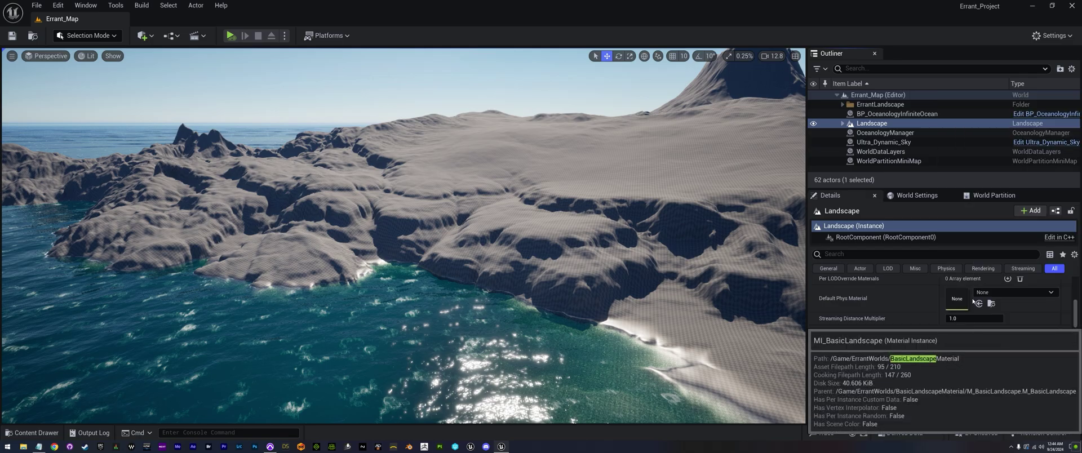
# Set Depth For DF Foam to about 120 in BP_OceanologyInfiniteOcean's RVT settings.
pyautogui.press('w')
pyautogui.moveTo(664, 273); pyautogui.dragTo(661, 295, button='right')
pyautogui.scroll(-3, 569, 329)
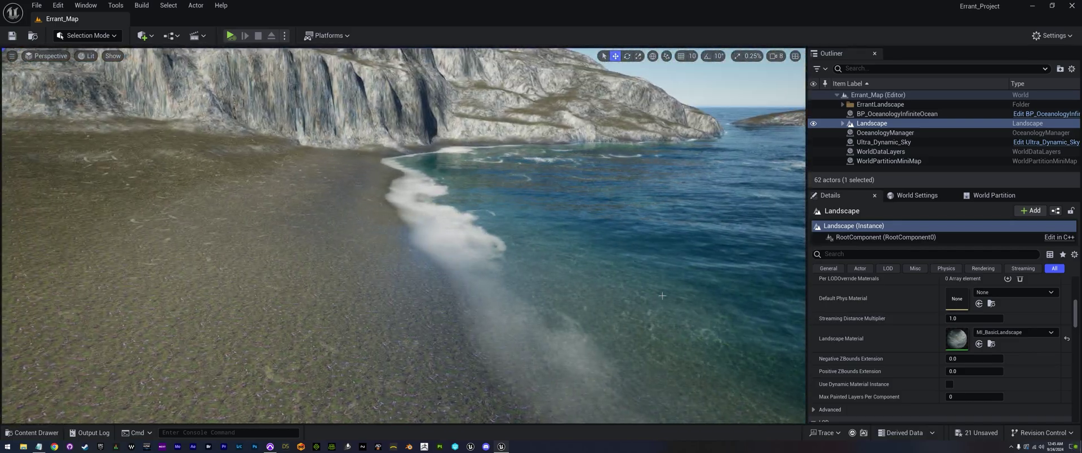
pyautogui.click(699, 215)
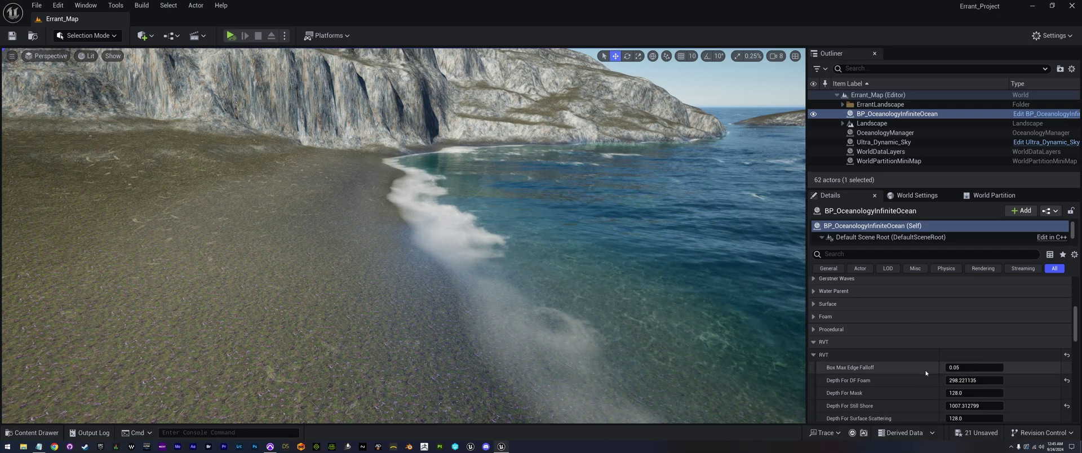
pyautogui.scroll(-3, 965, 289)
pyautogui.moveTo(965, 289); pyautogui.dragTo(954, 289)
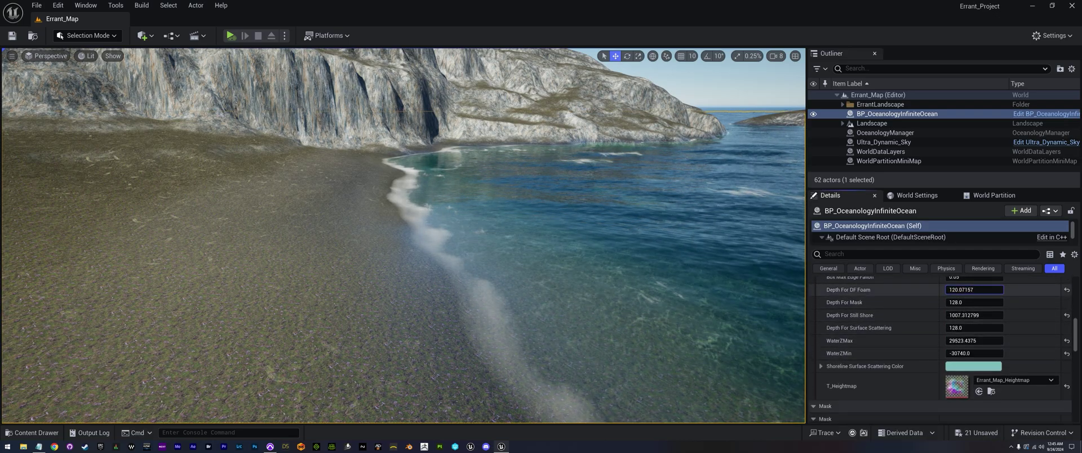
pyautogui.moveTo(715, 285)
pyautogui.mouseDown(button='right')
pyautogui.moveTo(769, 272)
pyautogui.moveTo(715, 285)
pyautogui.mouseUp(button='right')
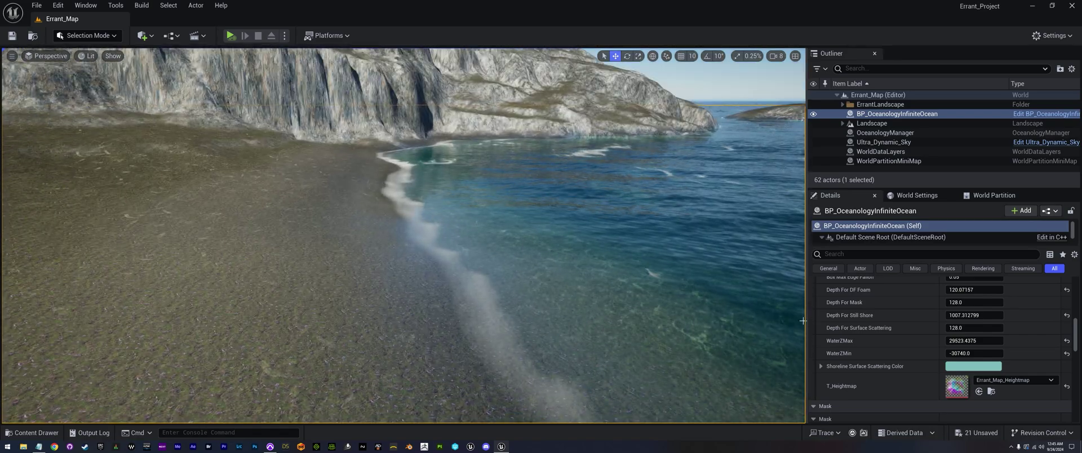
# Set Depth For Still Shore to about 97 in the ocean's RVT settings.
pyautogui.rightClick(961, 315)
pyautogui.click(904, 305)
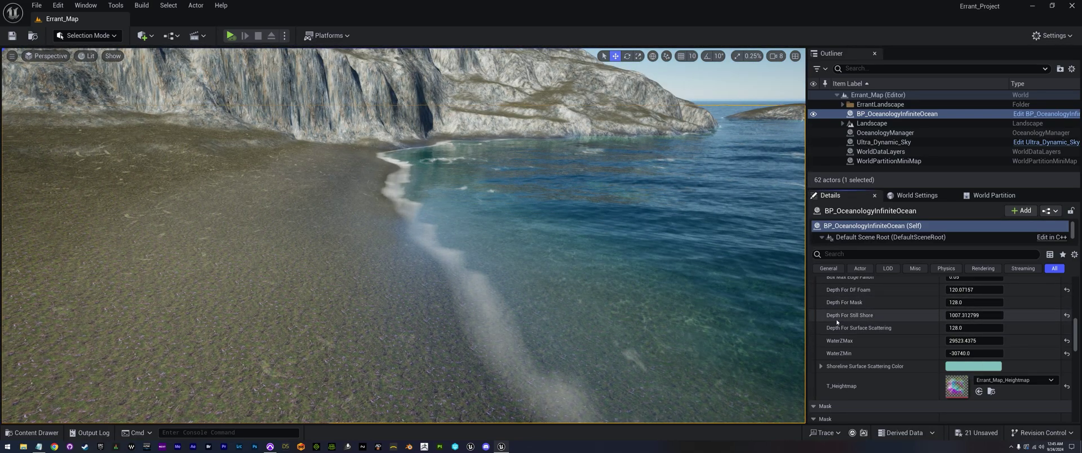
pyautogui.moveTo(973, 315); pyautogui.dragTo(952, 315)
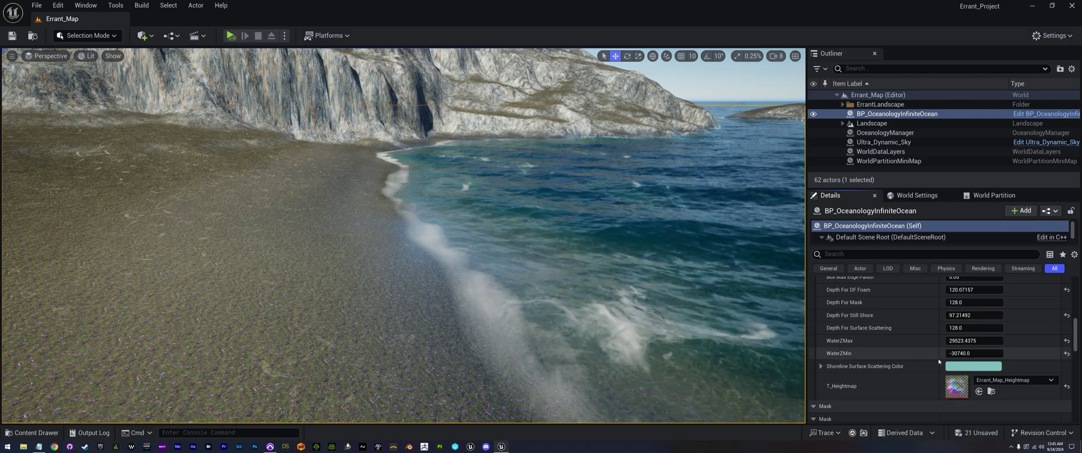
# Set LandscapeVisibilityMask to 0 in BP_OceanologyInfiniteOcean's Mask settings.
pyautogui.moveTo(648, 270); pyautogui.dragTo(496, 259, button='right')
pyautogui.scroll(-1, 451, 192)
pyautogui.press('w')
pyautogui.moveTo(403, 237)
pyautogui.mouseDown(button='right')
pyautogui.moveTo(403, 271)
pyautogui.moveTo(403, 237)
pyautogui.mouseUp(button='right')
pyautogui.scroll(3, 403, 267)
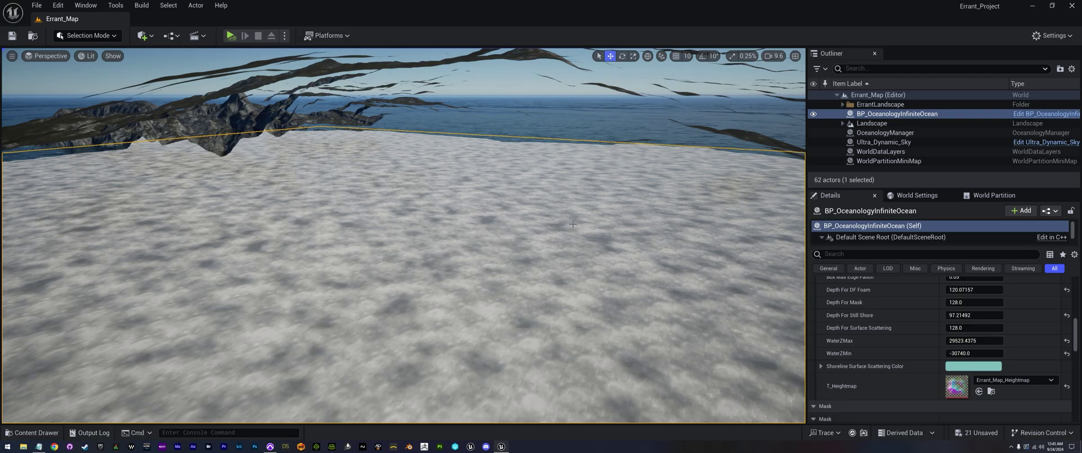
pyautogui.moveTo(572, 225); pyautogui.dragTo(572, 224, button='right')
pyautogui.scroll(-3, 823, 349)
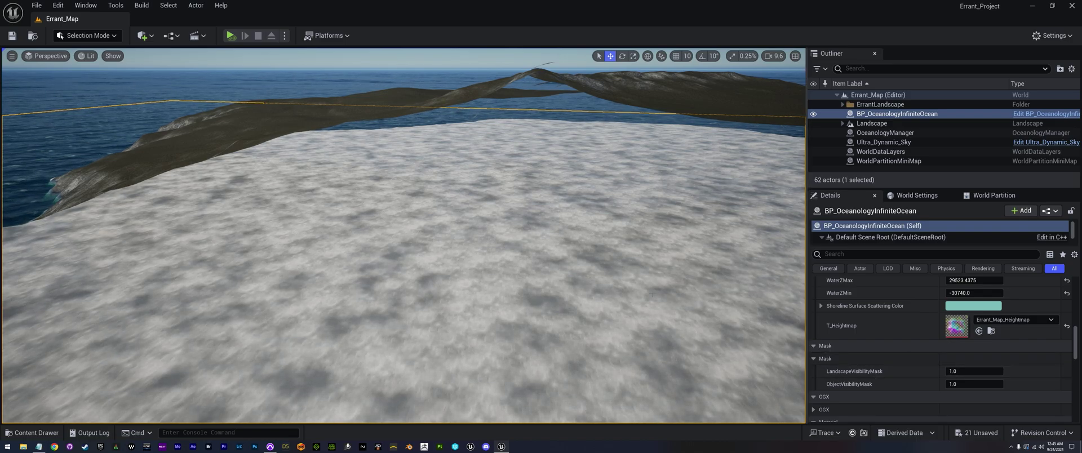
pyautogui.moveTo(724, 299); pyautogui.dragTo(766, 293, button='right')
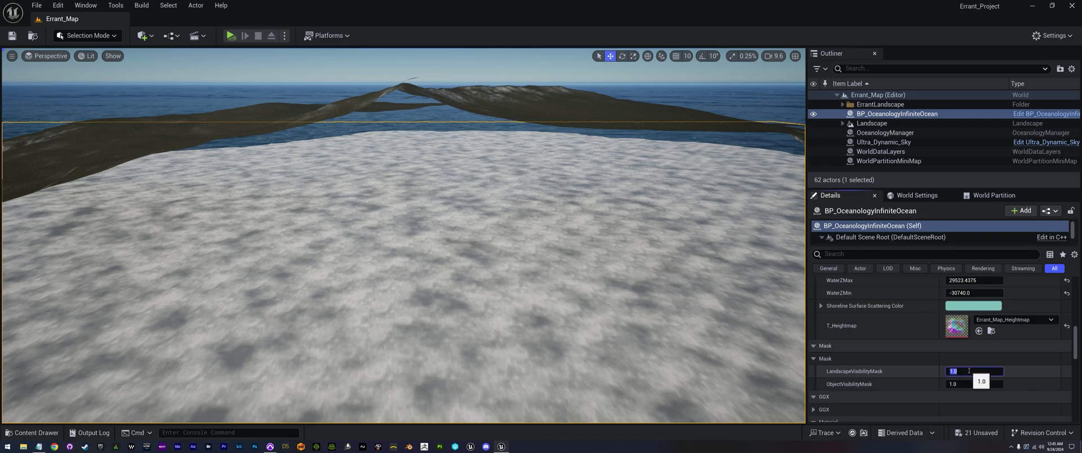
pyautogui.press('Return')
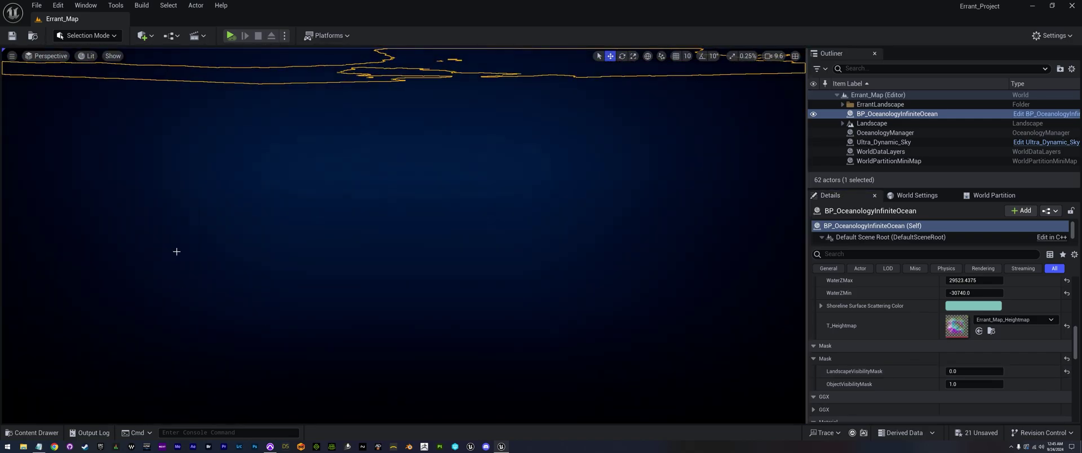
# Set ObjectVisibilityMask to 0 in the ocean's Mask settings.
pyautogui.moveTo(396, 284); pyautogui.dragTo(504, 274, button='right')
pyautogui.press('e')
pyautogui.scroll(3, 409, 260)
pyautogui.press('w')
pyautogui.press('w')
pyautogui.scroll(3, 476, 282)
pyautogui.moveTo(396, 259); pyautogui.dragTo(396, 259, button='right')
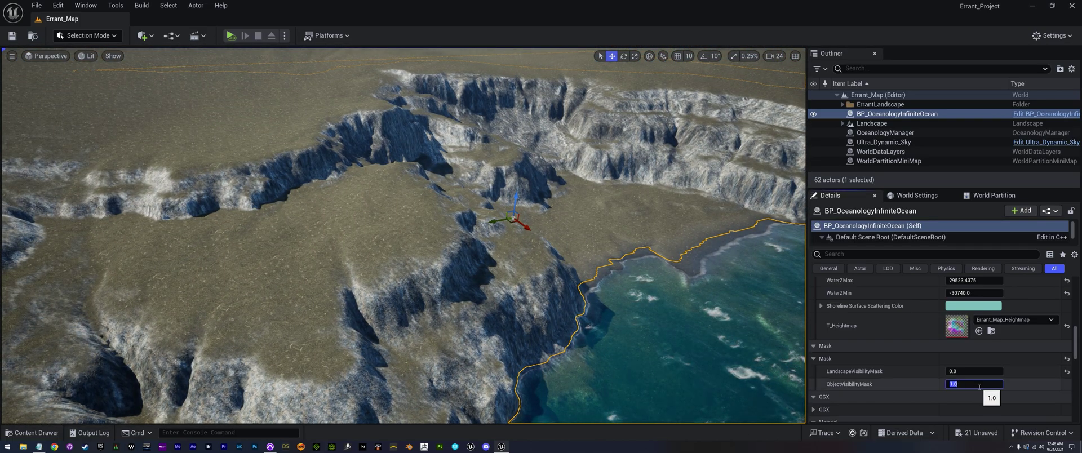
pyautogui.write('0')
# Deselect the ocean and examine the waterline, foam and wet sand along the beach.
pyautogui.moveTo(648, 293); pyautogui.dragTo(648, 262, button='right')
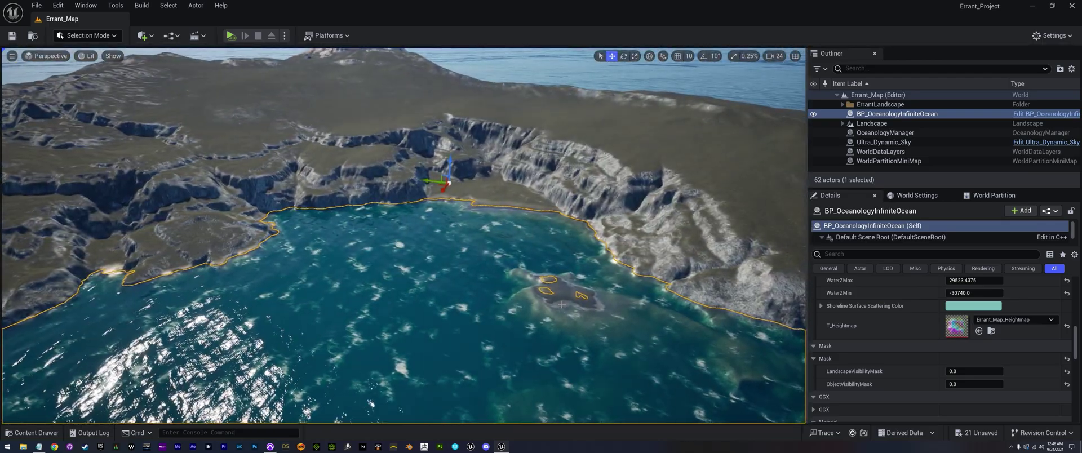
pyautogui.press('Escape')
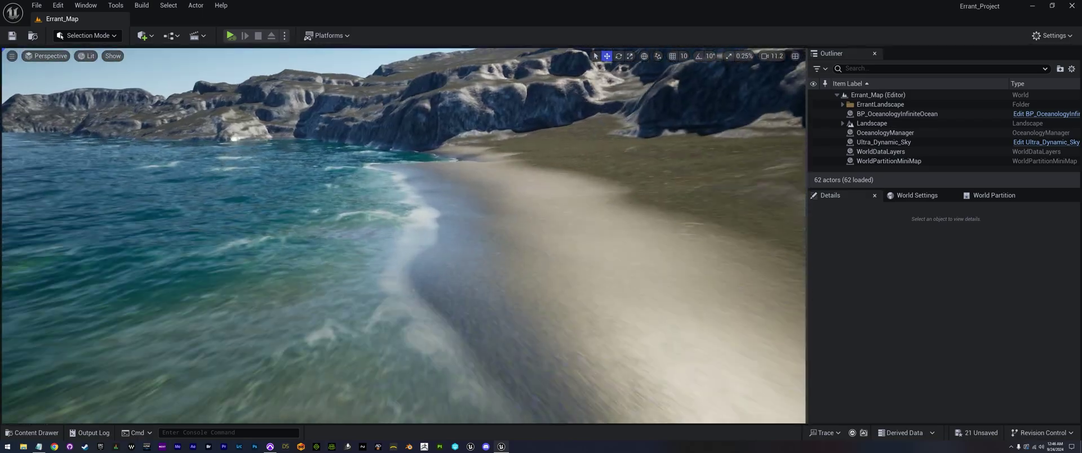
pyautogui.moveTo(404, 236); pyautogui.dragTo(364, 220, button='right')
pyautogui.scroll(-1, 403, 236)
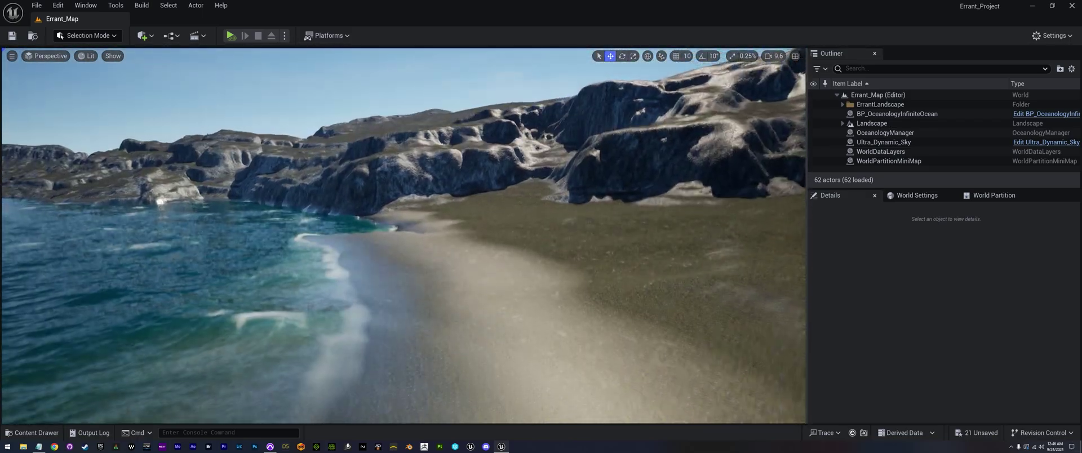
pyautogui.moveTo(598, 243); pyautogui.dragTo(571, 287, button='right')
pyautogui.press('a')
pyautogui.moveTo(594, 208); pyautogui.dragTo(585, 207, button='right')
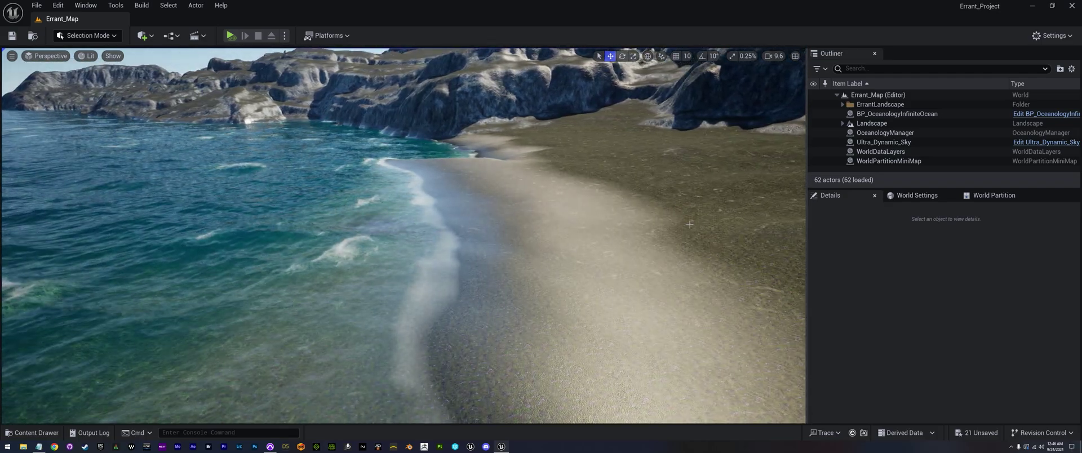
# Compare the beach with Enable Wetness off and on in BP_OceanologyInfiniteOcean's Shoreline Wetness settings.
pyautogui.click(259, 180)
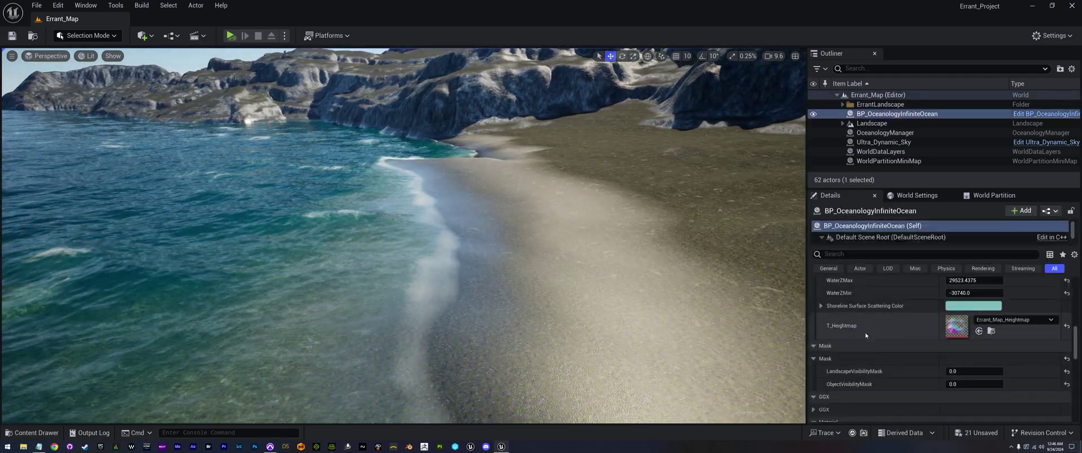
pyautogui.scroll(10, 865, 335)
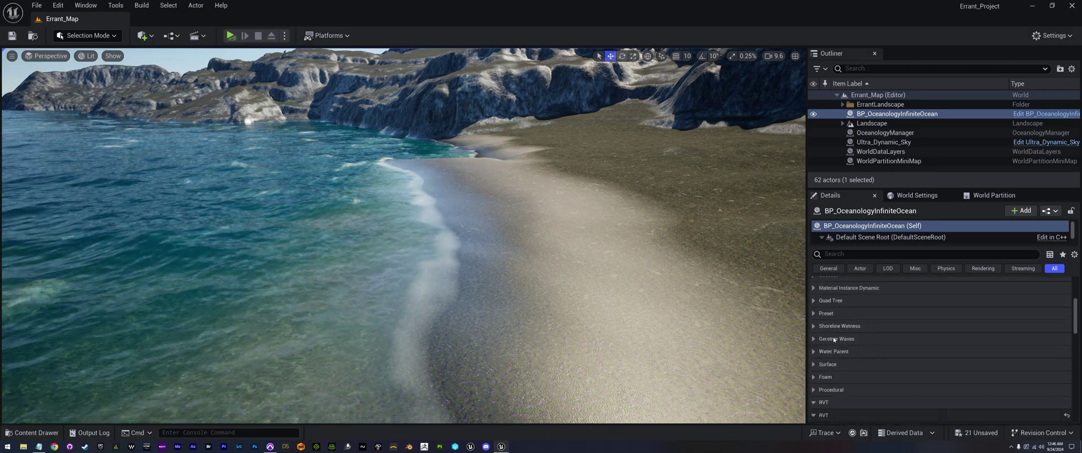
pyautogui.click(814, 326)
pyautogui.scroll(-1, 869, 328)
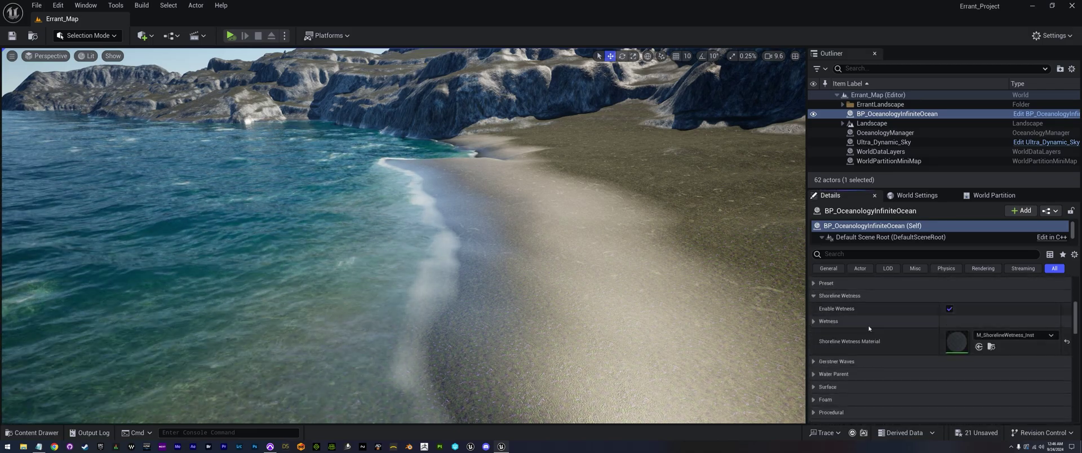
pyautogui.click(949, 309)
pyautogui.click(949, 309)
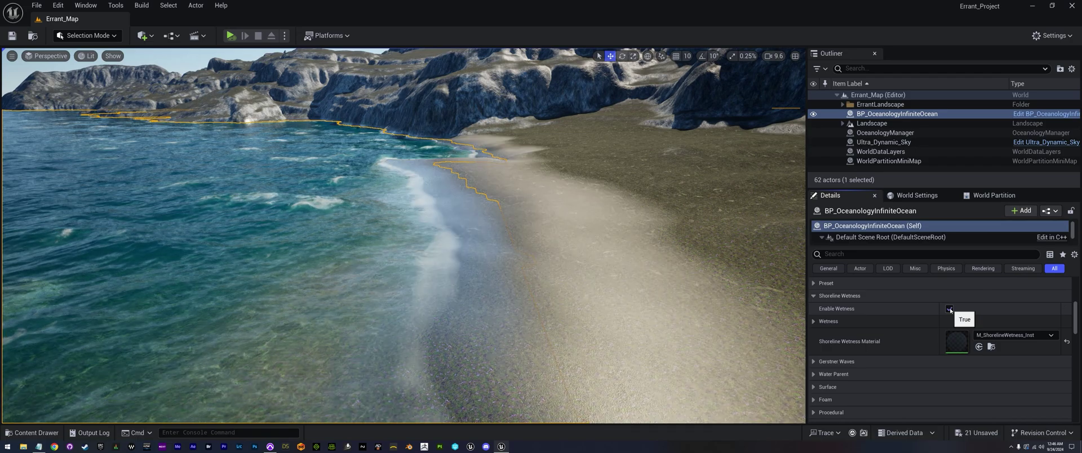
# Set Wet Radius to about 216 in the ocean's Shoreline Wetness settings and check the wet sand band.
pyautogui.click(813, 322)
pyautogui.scroll(-2, 854, 336)
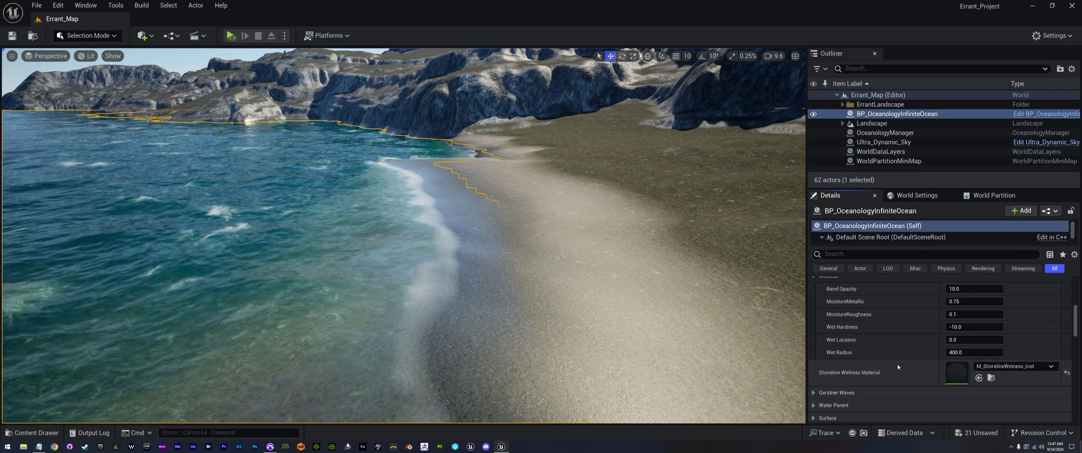
pyautogui.scroll(1, 929, 375)
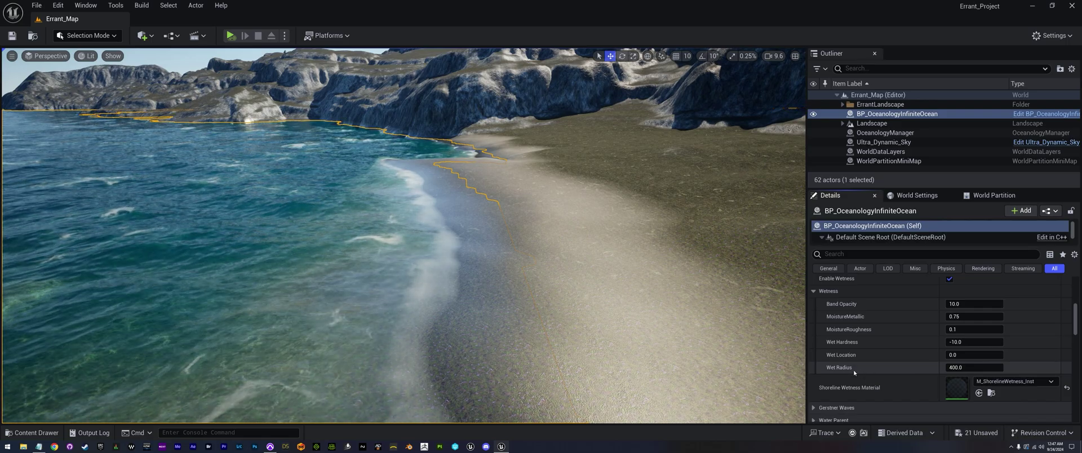
pyautogui.moveTo(974, 367); pyautogui.dragTo(947, 366)
pyautogui.moveTo(540, 242); pyautogui.dragTo(507, 240, button='right')
pyautogui.moveTo(360, 236); pyautogui.dragTo(338, 237, button='right')
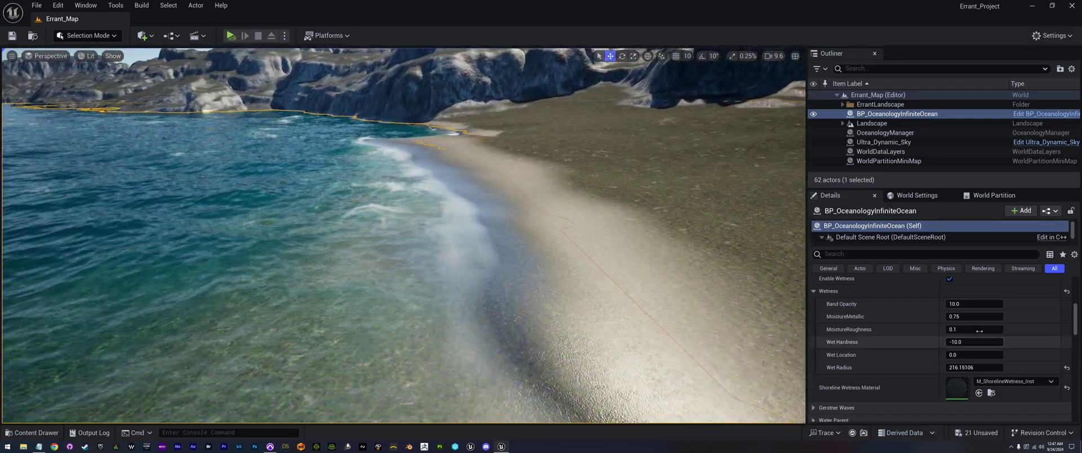
# Set the shoreline wetness Band Opacity to about 7.93 and check the effect along the beach.
pyautogui.moveTo(969, 304); pyautogui.dragTo(956, 304)
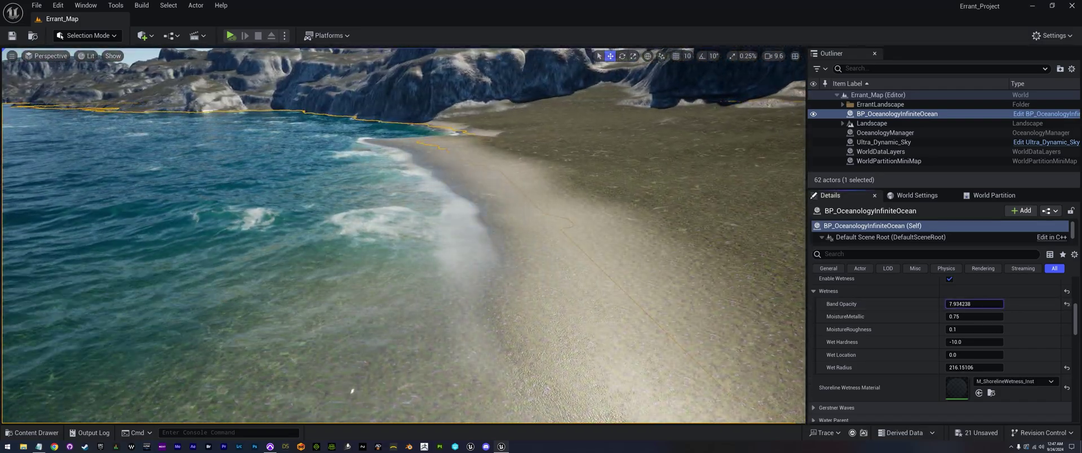
pyautogui.moveTo(676, 270); pyautogui.dragTo(778, 279, button='right')
pyautogui.moveTo(349, 243); pyautogui.dragTo(361, 243, button='right')
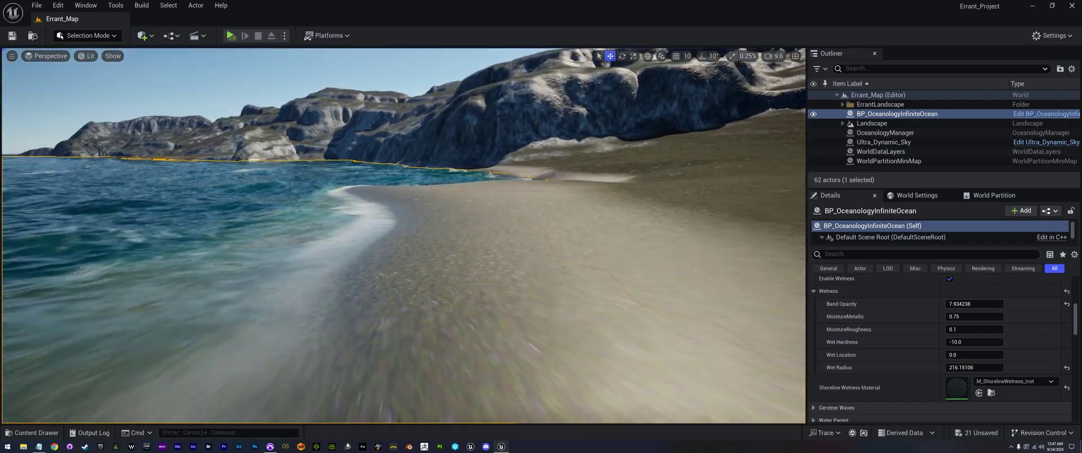
# Deselect the ocean and survey the whole island, bay and surrounding water from above.
pyautogui.press('Escape')
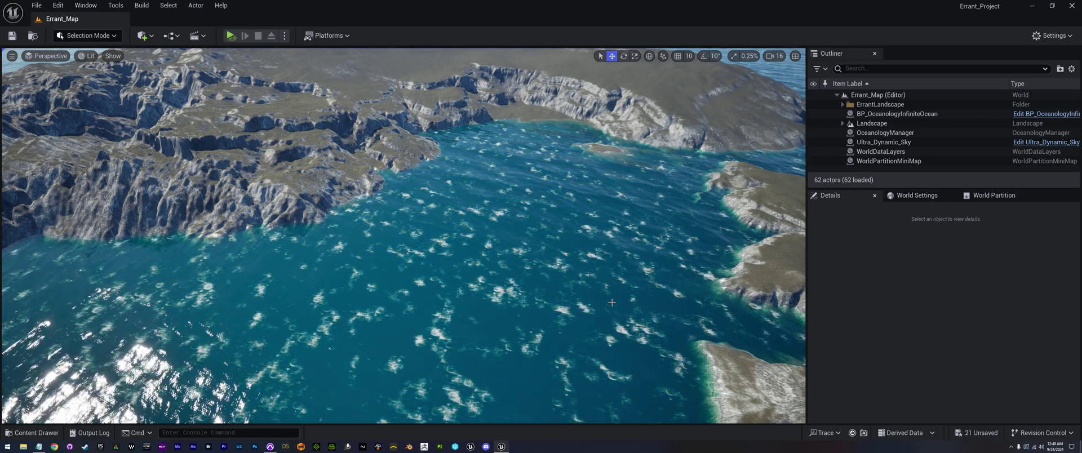
pyautogui.moveTo(668, 271)
pyautogui.mouseDown(button='right')
pyautogui.moveTo(637, 208)
pyautogui.moveTo(654, 200)
pyautogui.moveTo(643, 256)
pyautogui.moveTo(667, 271)
pyautogui.mouseUp(button='right')
pyautogui.press('s')
pyautogui.scroll(1, 667, 271)
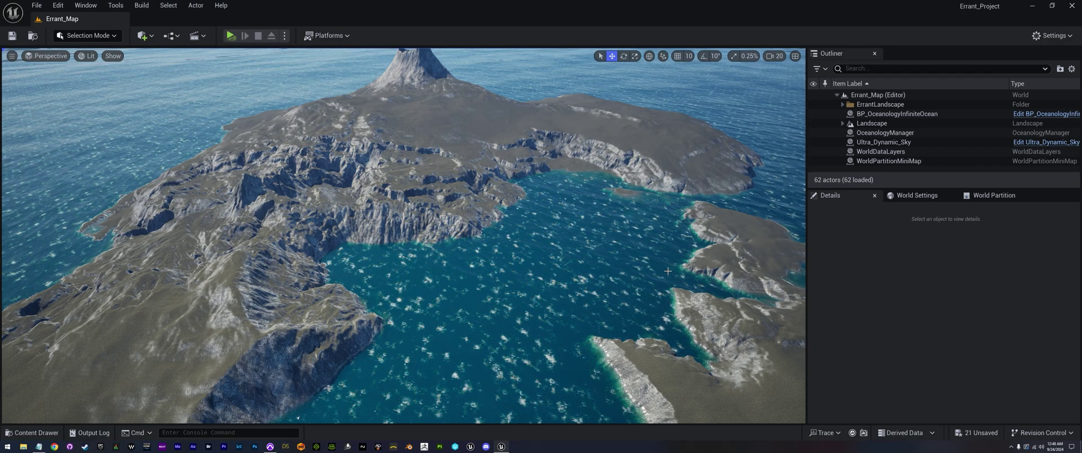
pyautogui.moveTo(668, 271)
pyautogui.mouseDown(button='right')
pyautogui.moveTo(707, 242)
pyautogui.moveTo(643, 277)
pyautogui.moveTo(658, 267)
pyautogui.mouseUp(button='right')
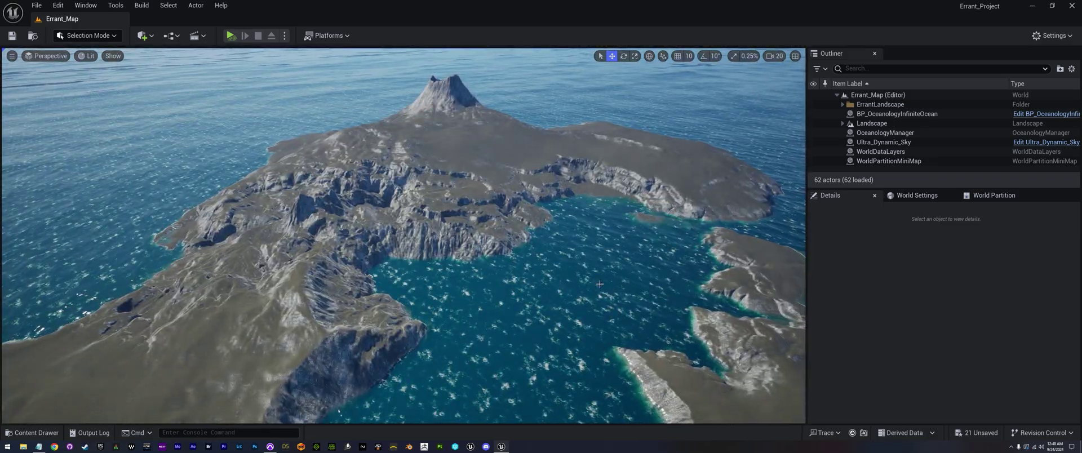